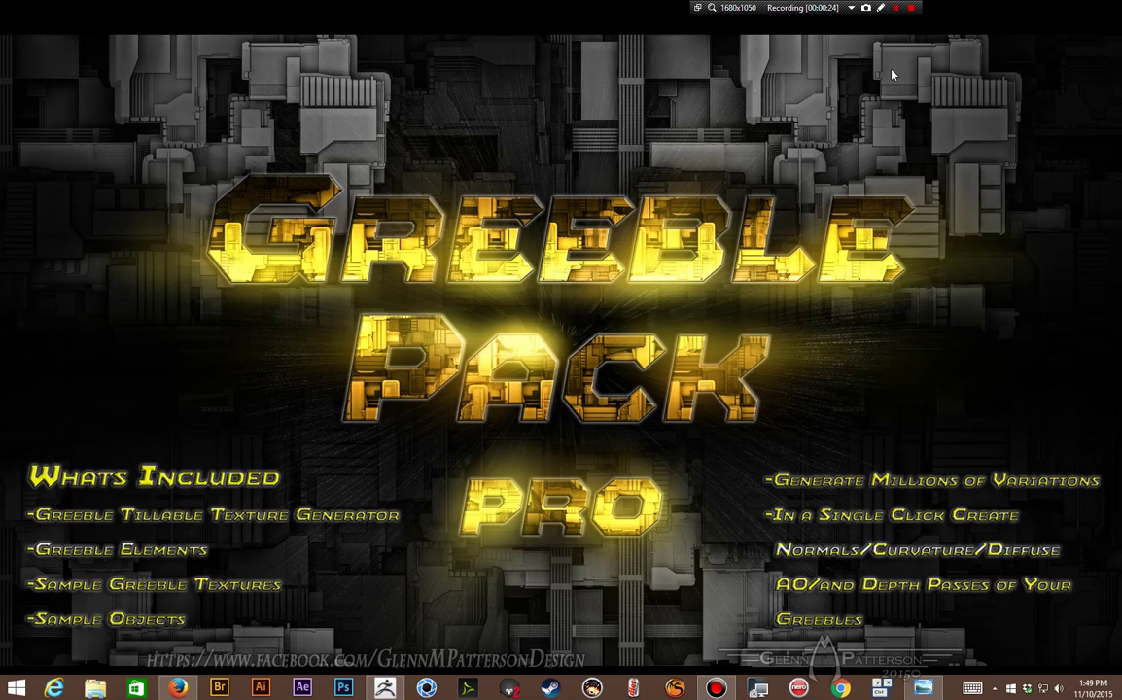
Step: Minimise ZBrush and leave the slideshow so GreeblePROCover3.jpg shows in a normal Photo Viewer window
click(385, 688)
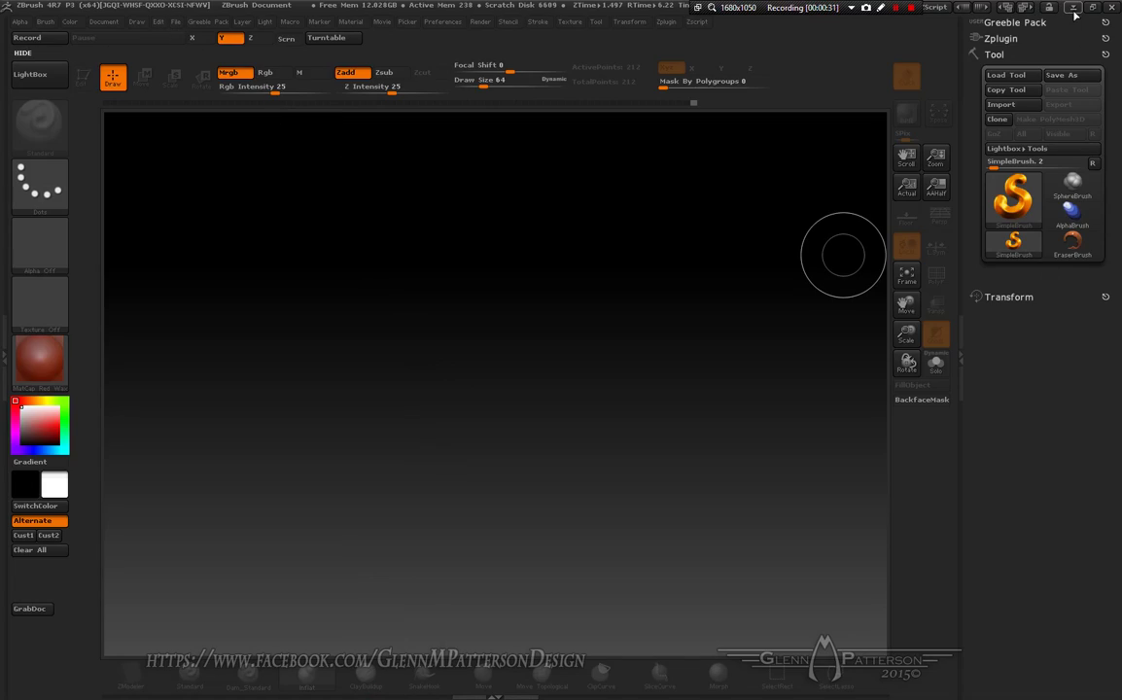
click(1072, 7)
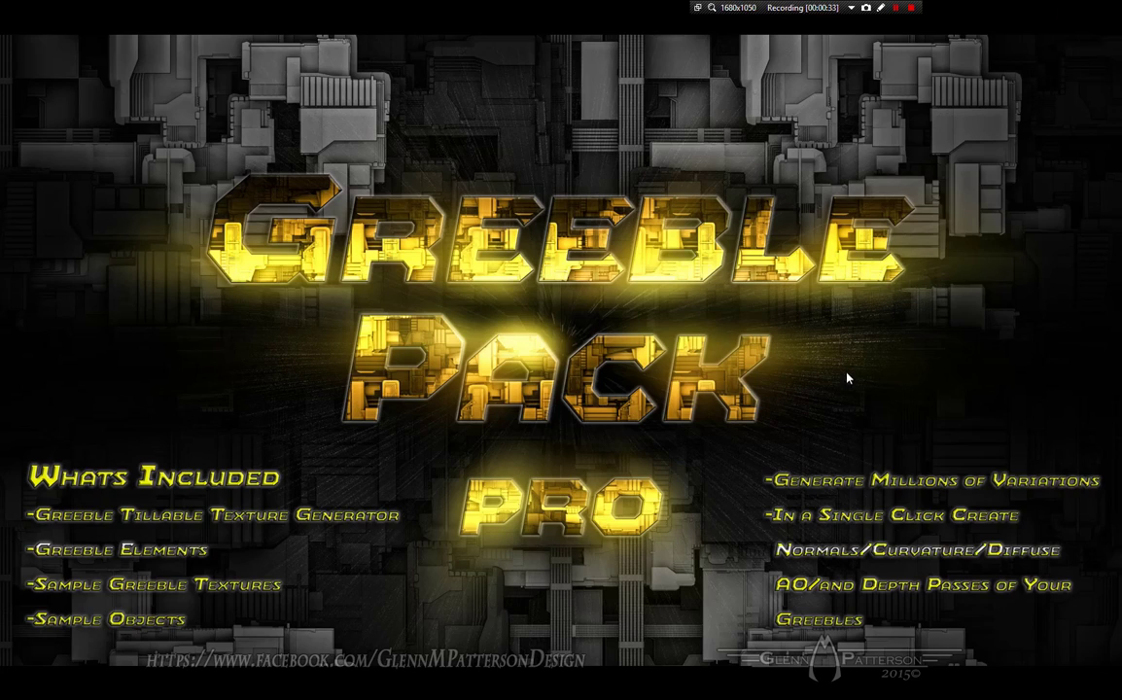
key(Escape)
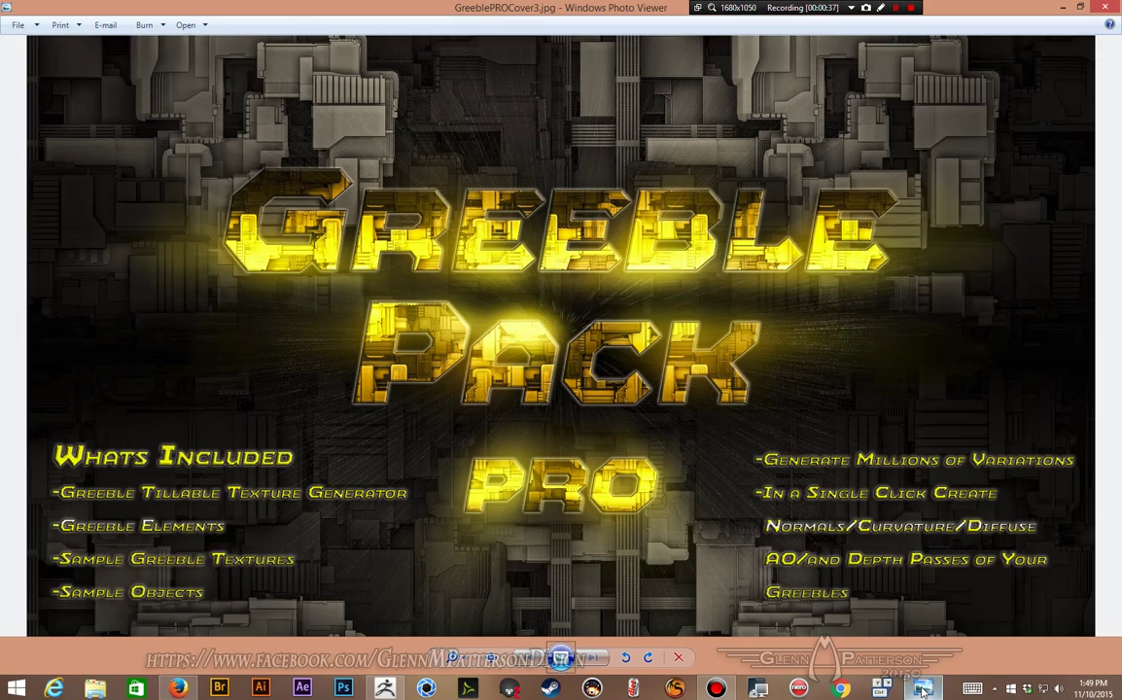
mouse_move(924, 690)
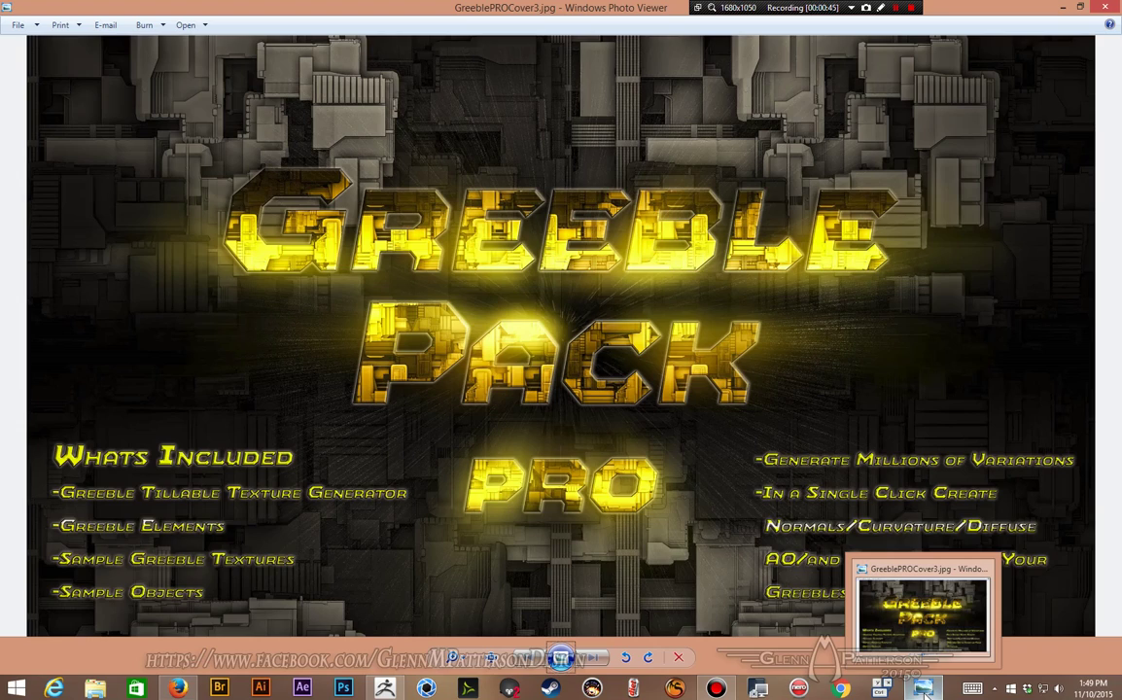
mouse_move(169, 692)
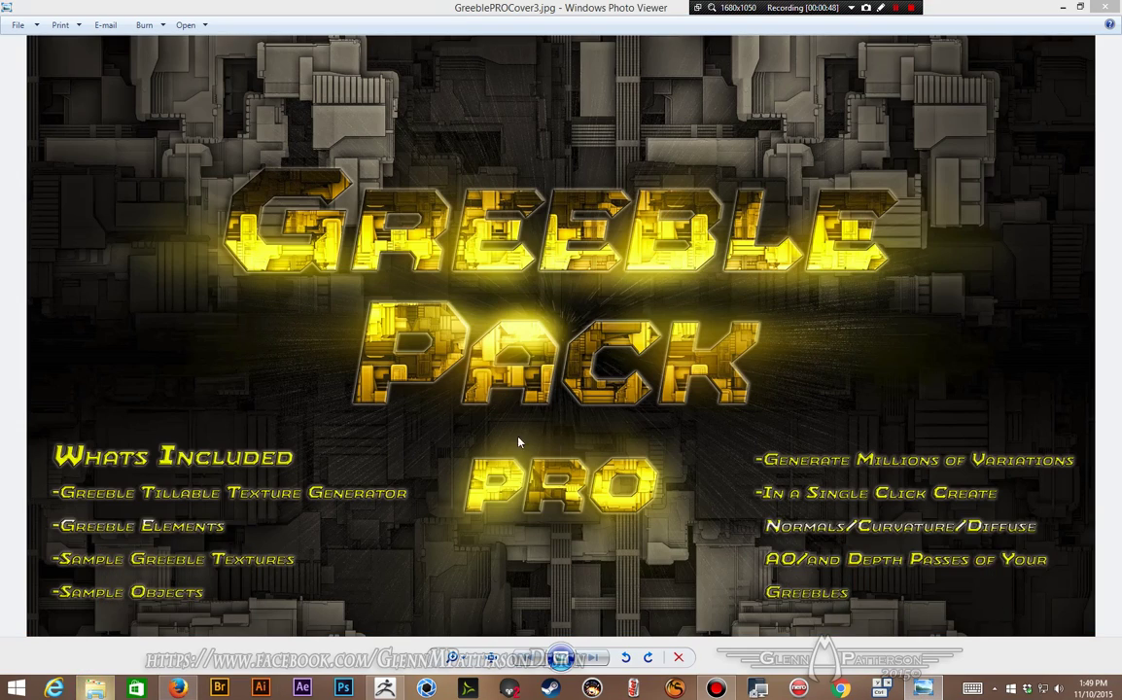
Step: Browse through Recent places to ZBrush 4R7's ZStartup\Macros\Greeble folder in File Explorer
key(super+e)
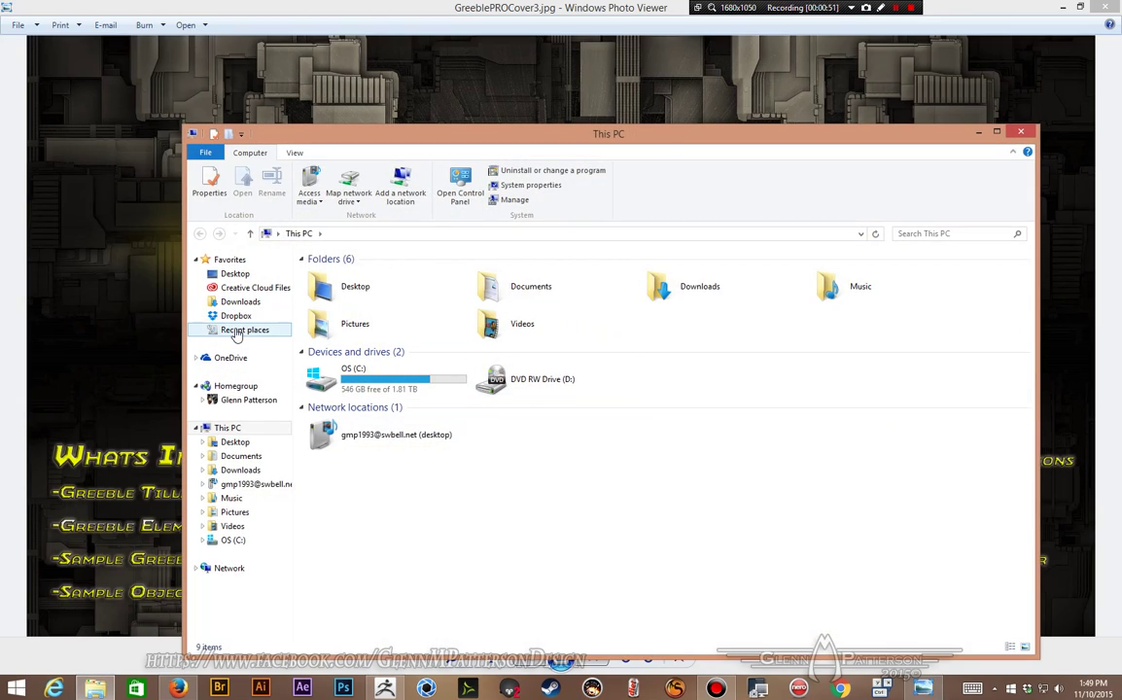
click(237, 332)
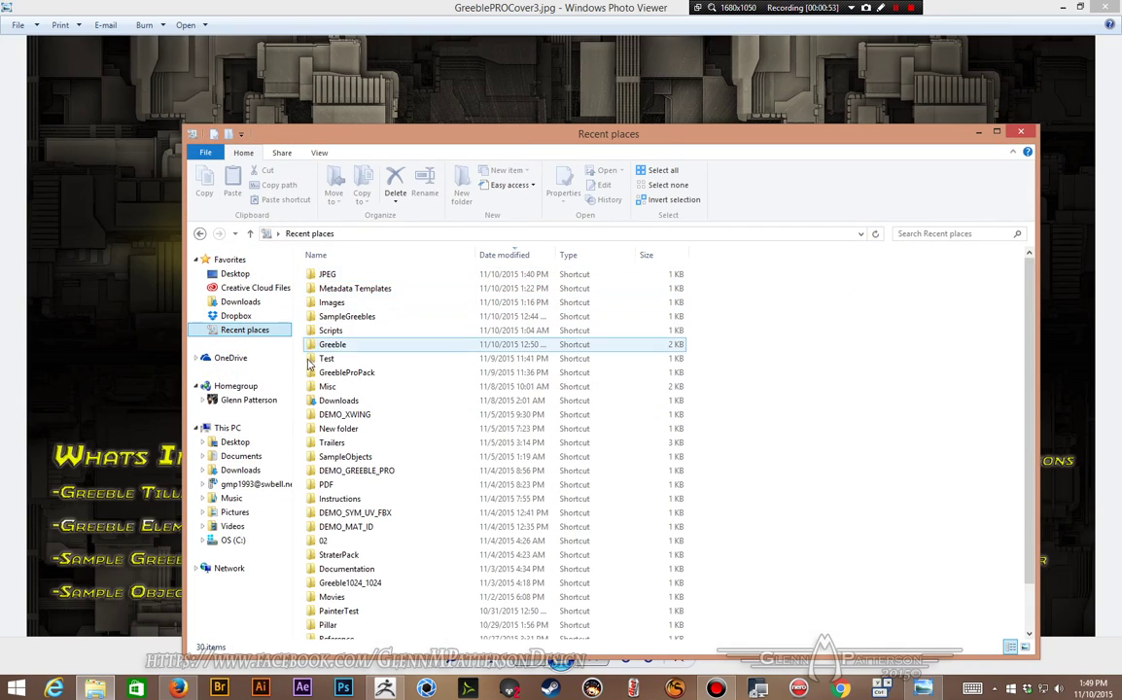
double_click(330, 345)
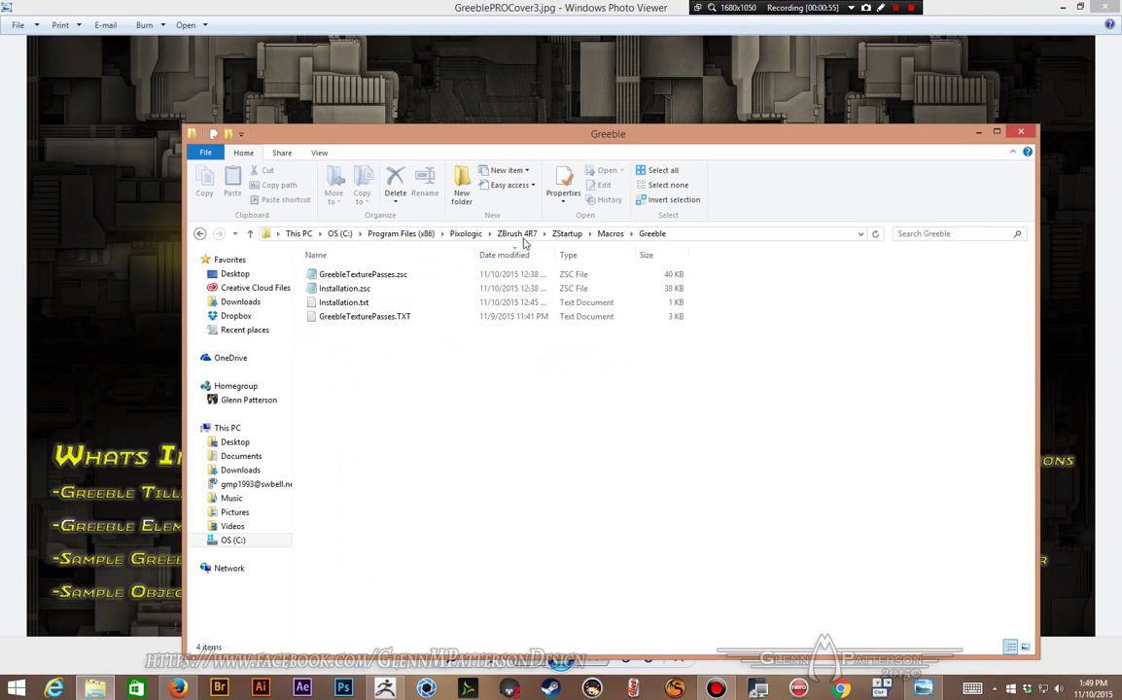
click(610, 233)
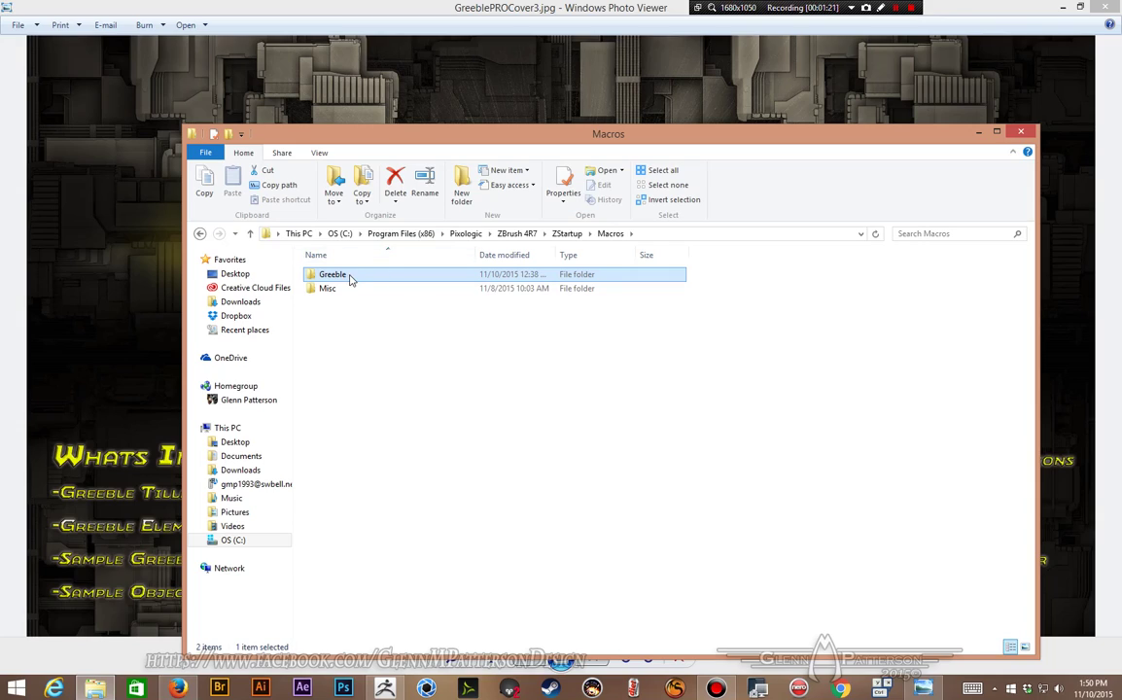
double_click(310, 278)
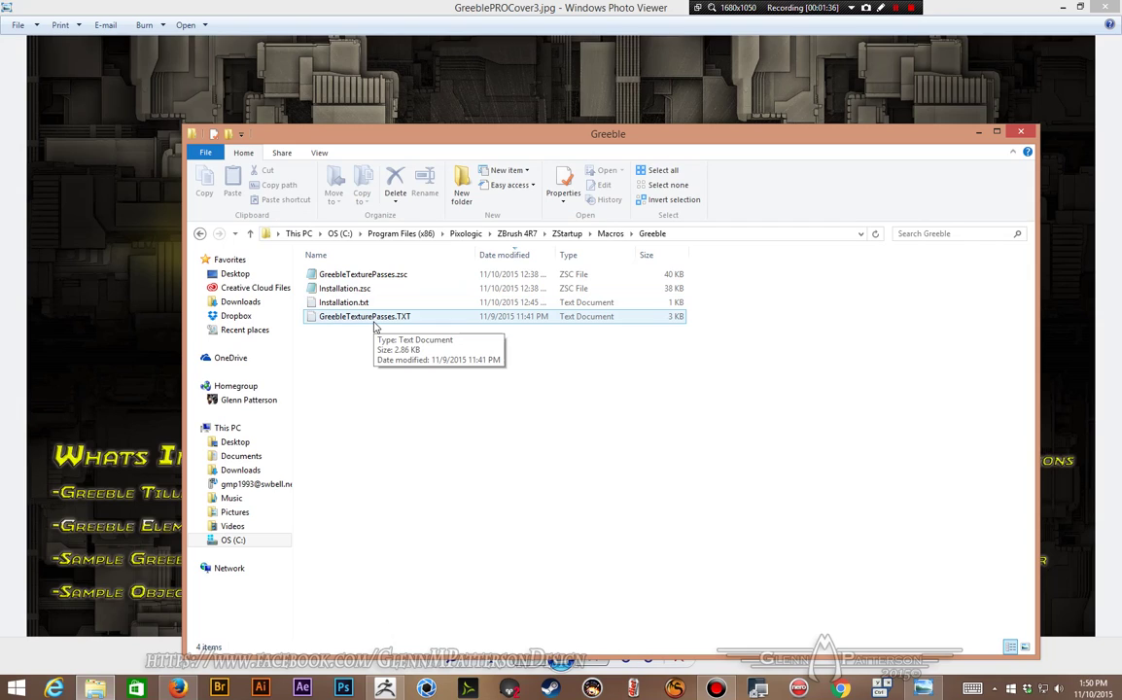
Step: Dock ZBrush's Macro palette in the right tray and collapse its Misc group
click(385, 692)
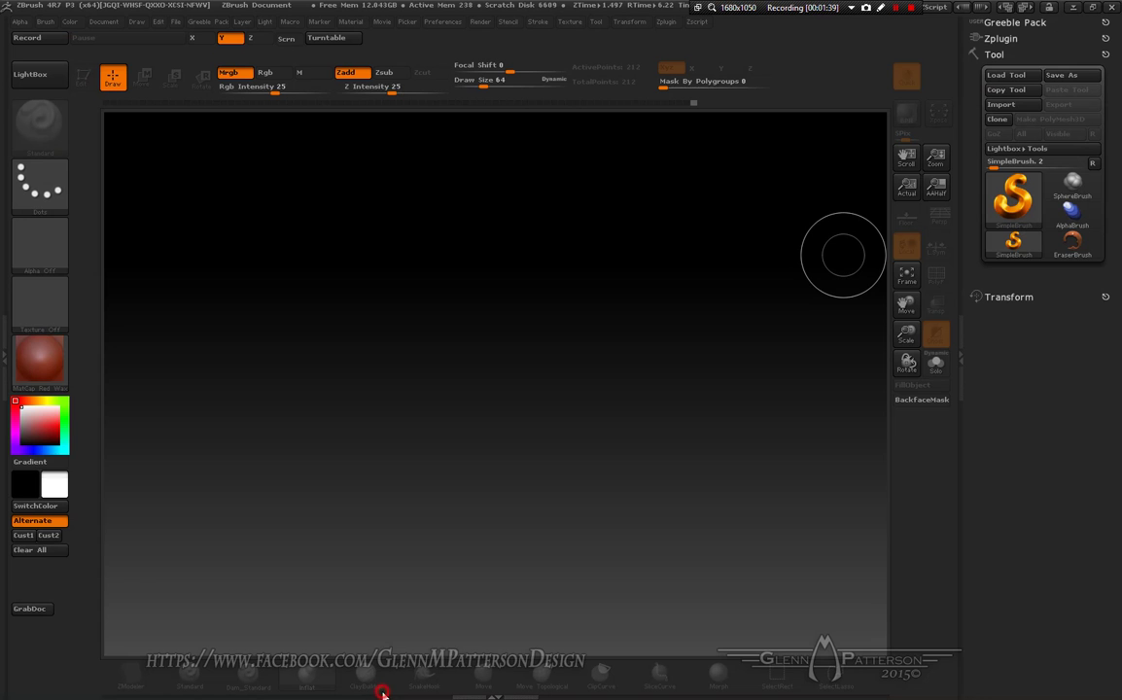
click(290, 27)
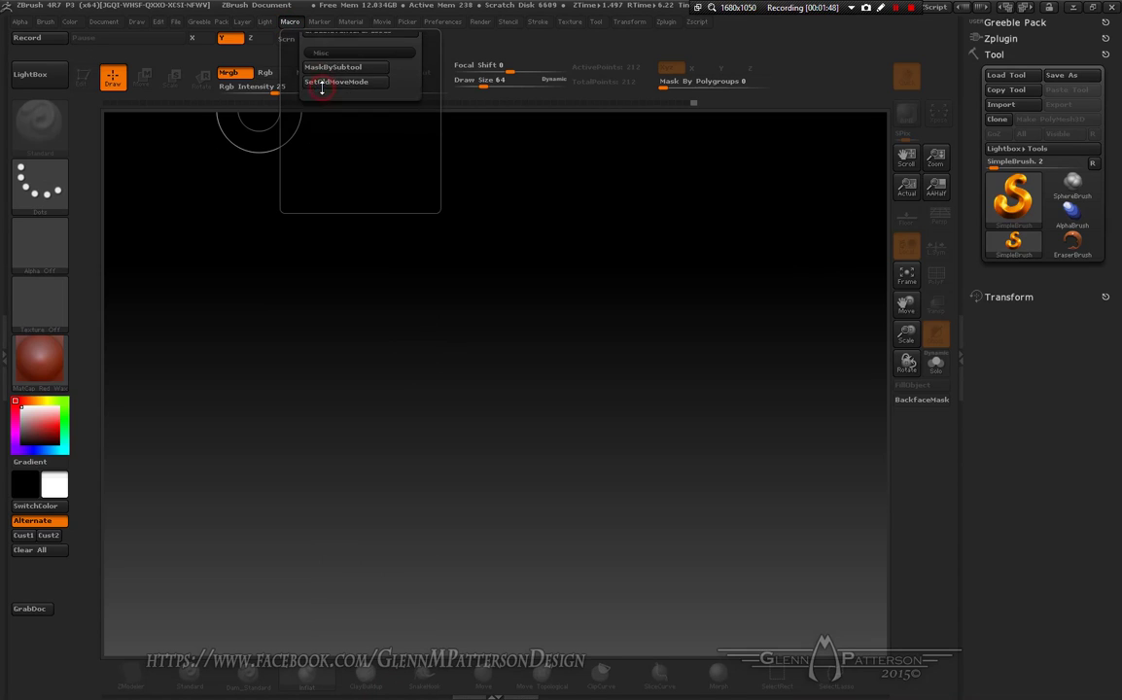
click(283, 24)
click(292, 43)
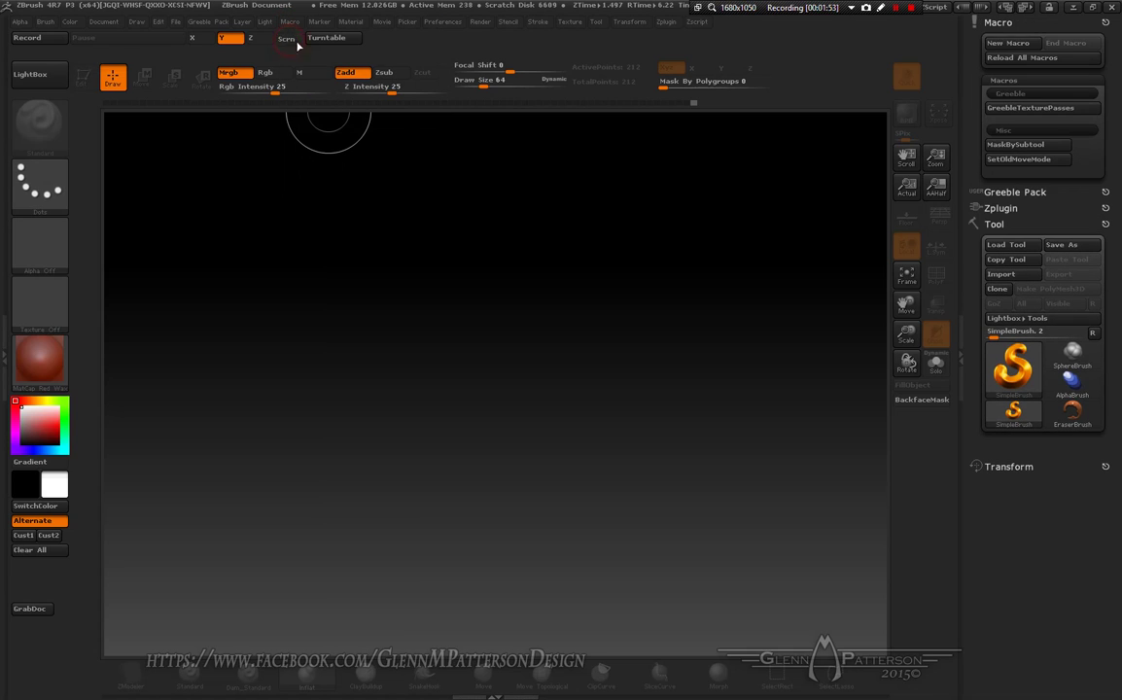
click(1013, 130)
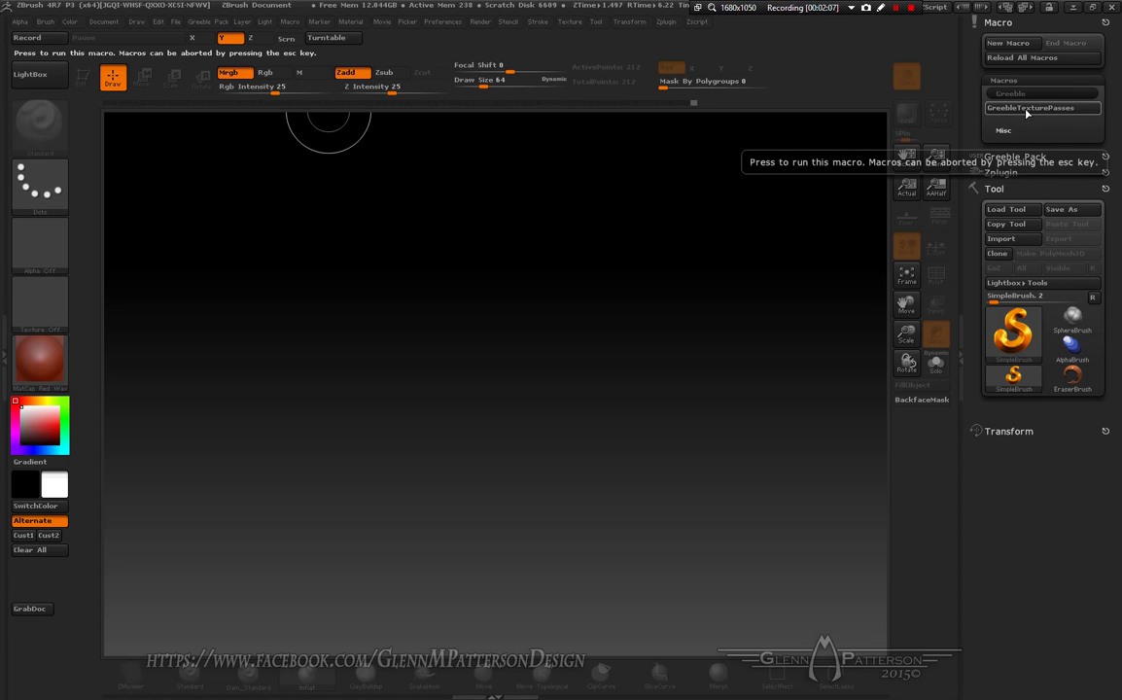
click(200, 22)
Step: Open GreebleGenerator.ZPR from the GreebleProPack folder via Recent places
mouse_move(178, 30)
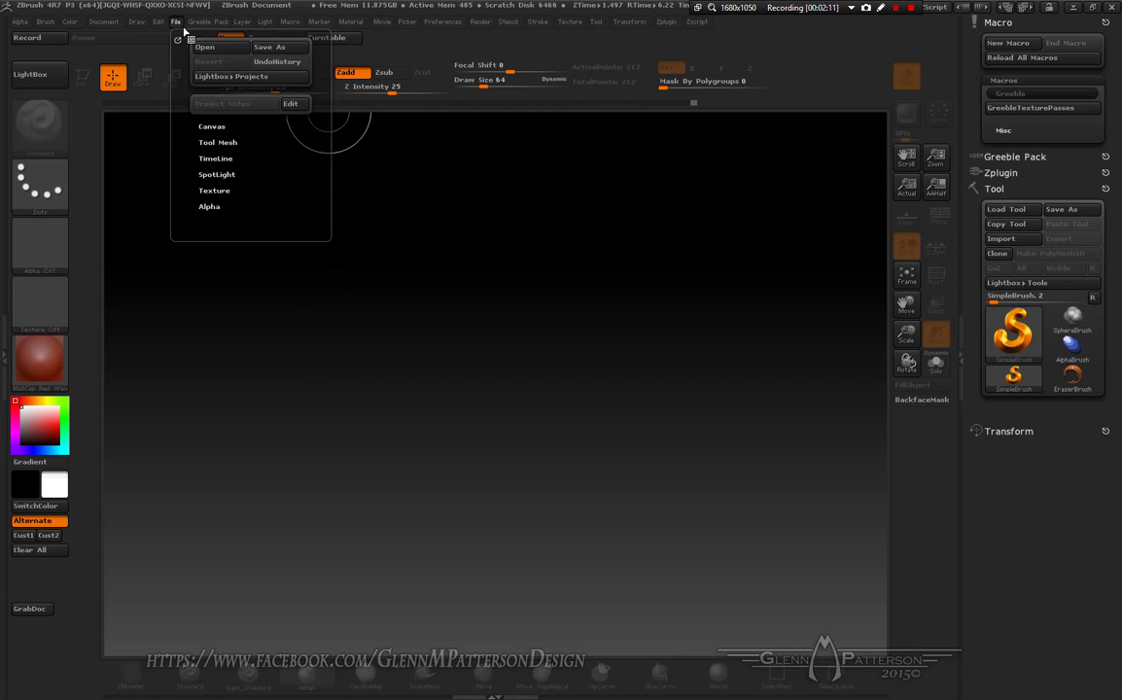
click(201, 46)
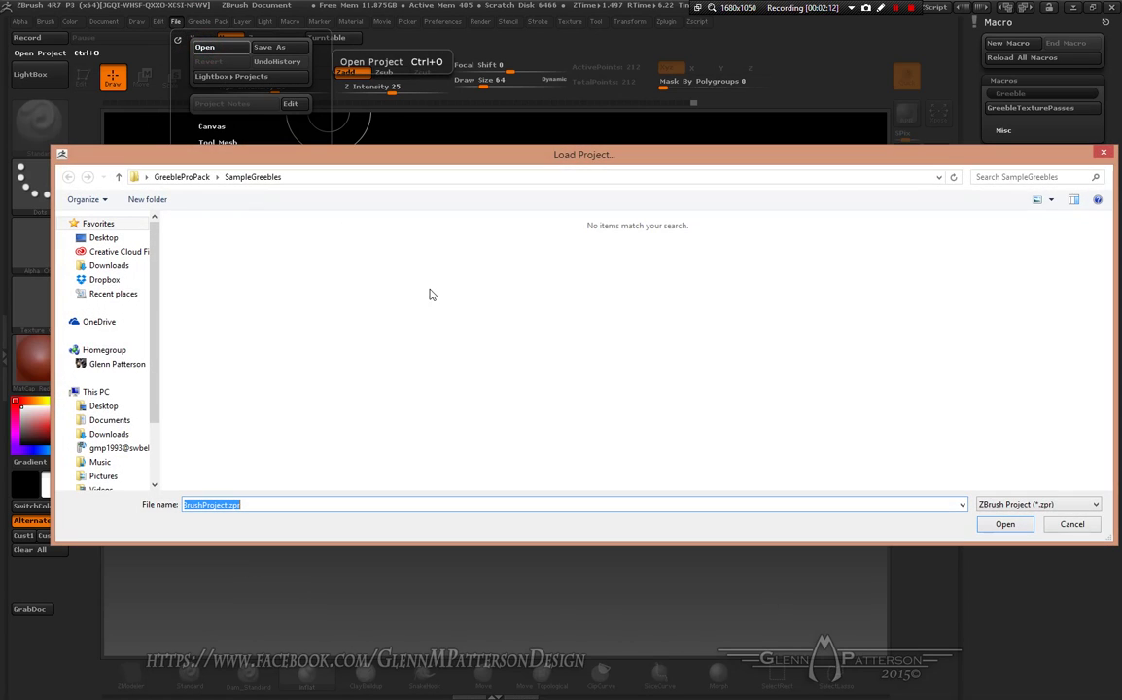
click(111, 293)
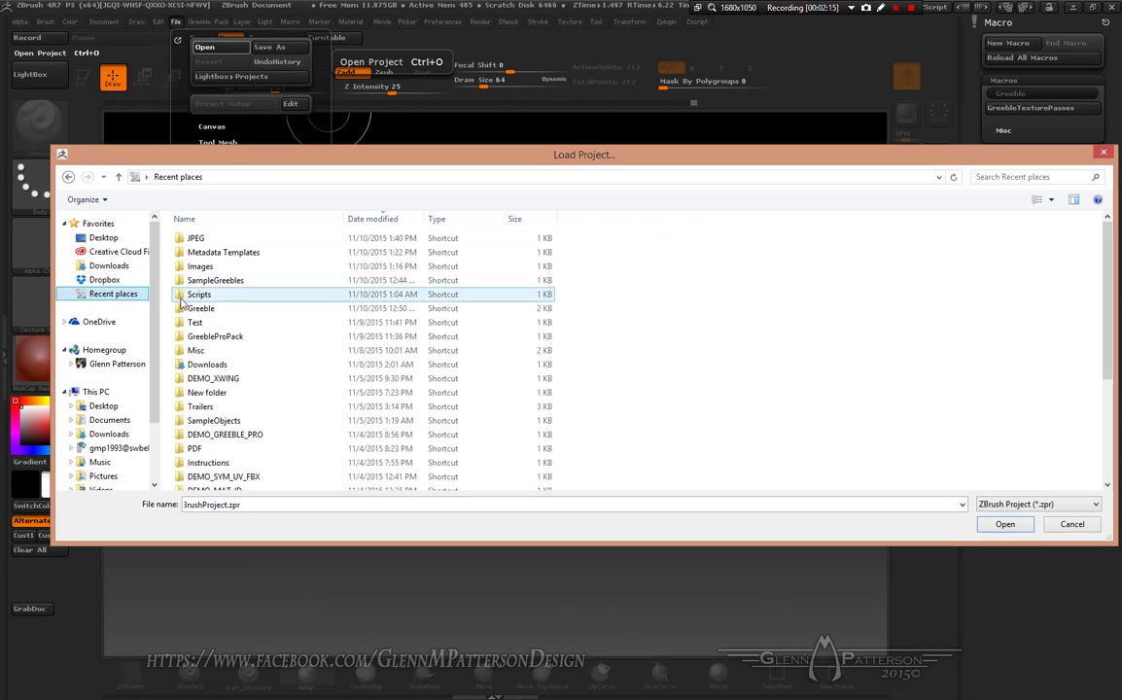
double_click(182, 335)
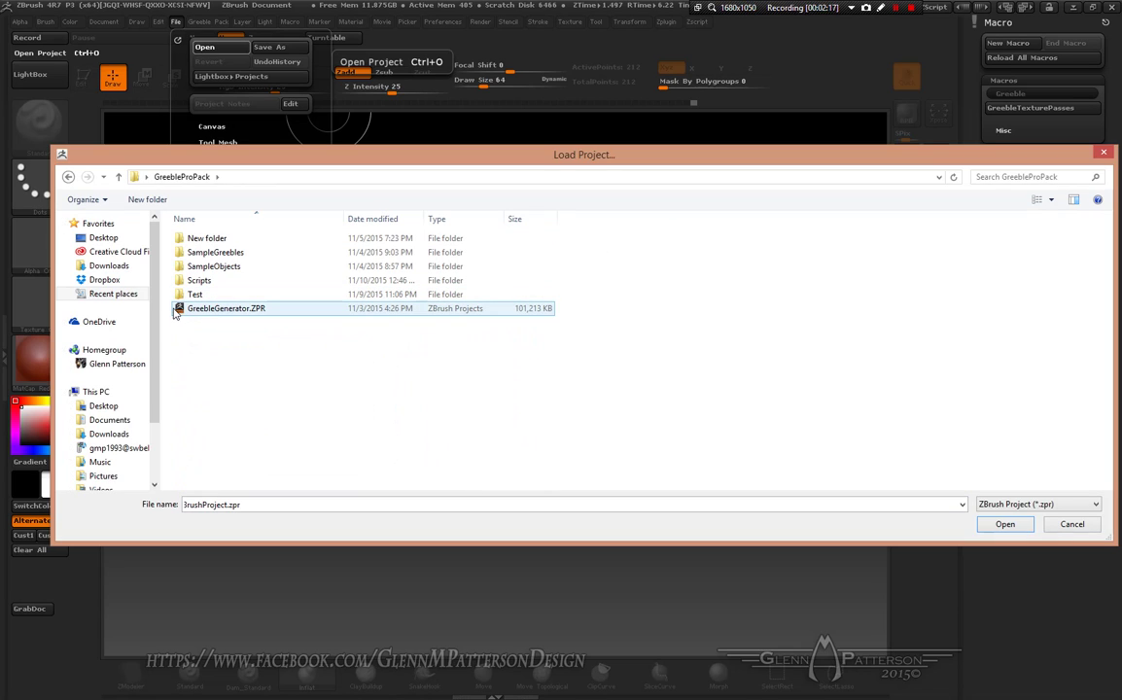
double_click(175, 309)
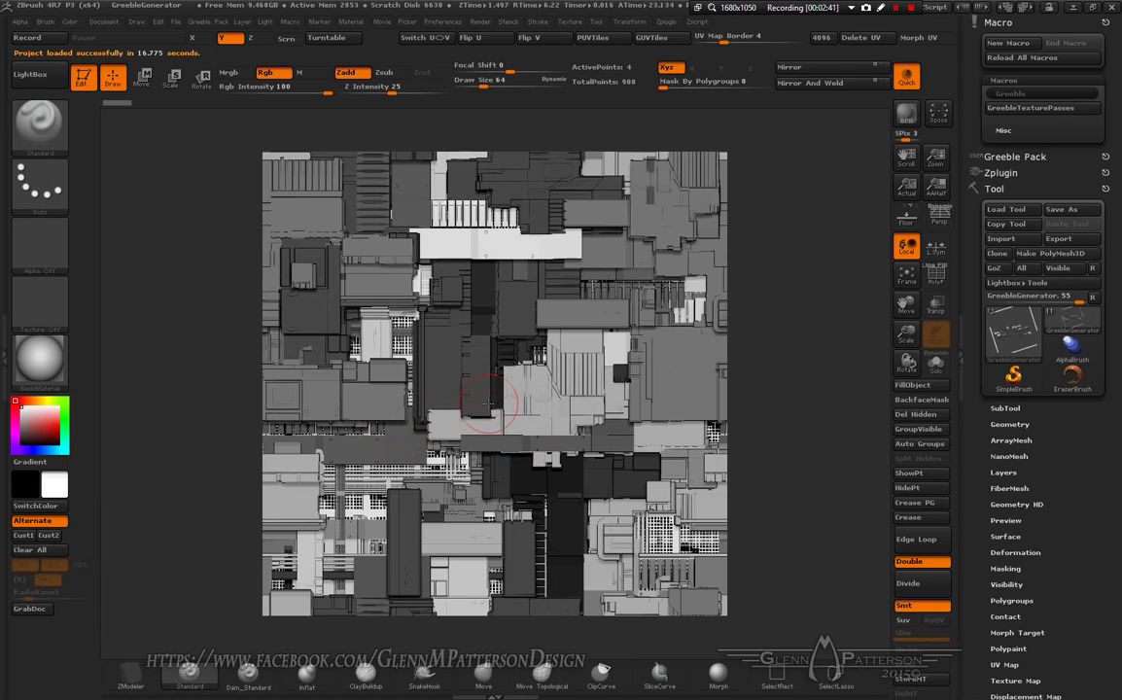
Step: On the Tech-Panels-PRO subtool, reseed the NanoMesh layout several times and shrink its pieces to 4.22647
key(m)
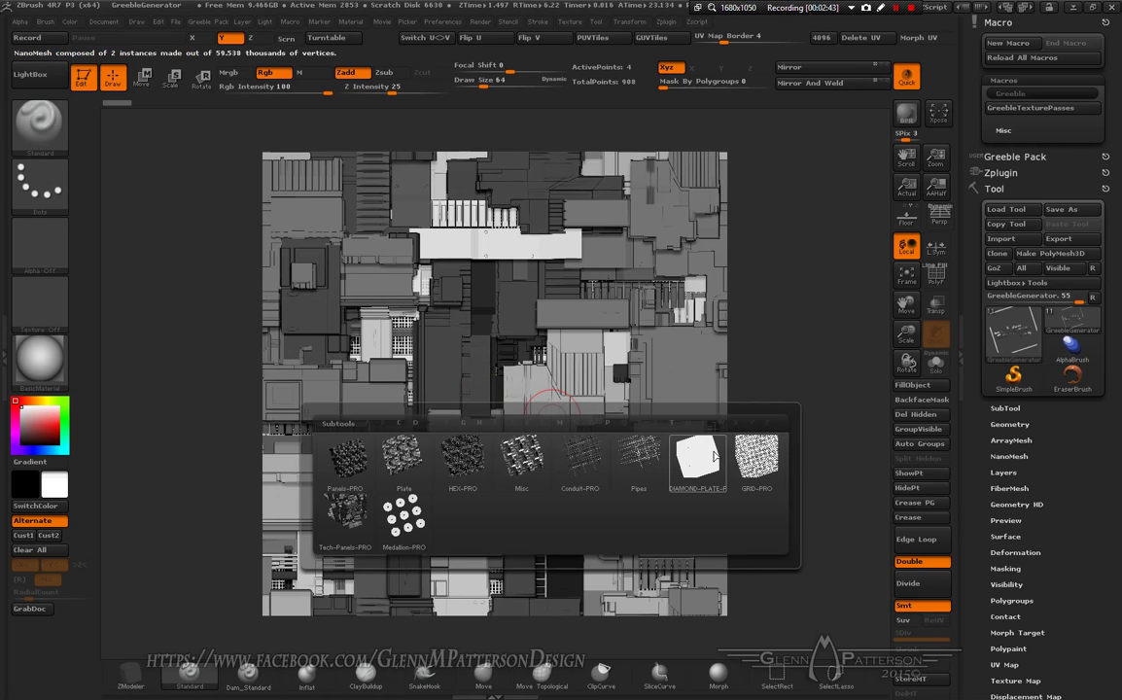
key(m)
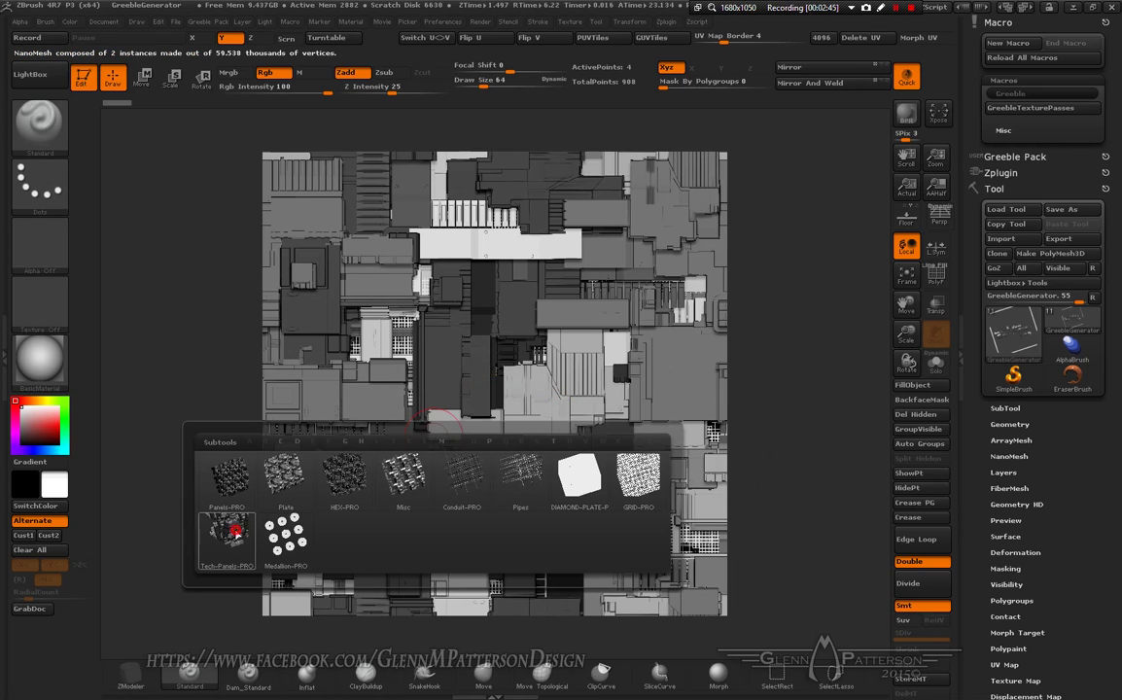
click(214, 481)
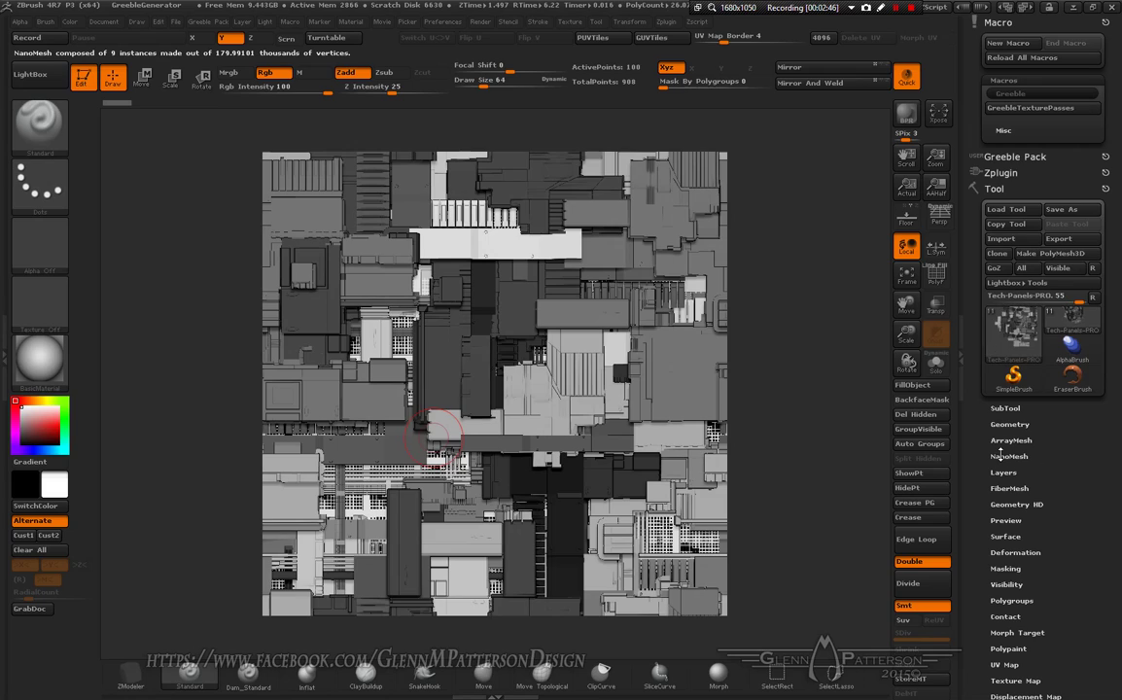
click(1002, 455)
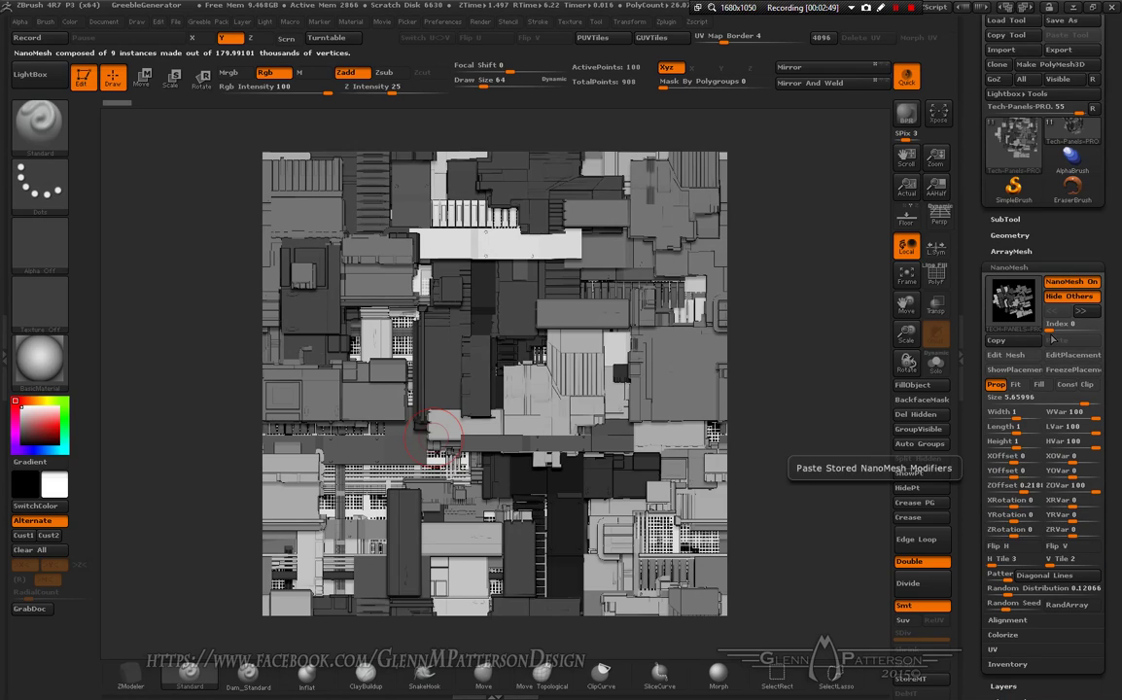
drag(1023, 611, 1015, 609)
click(1015, 610)
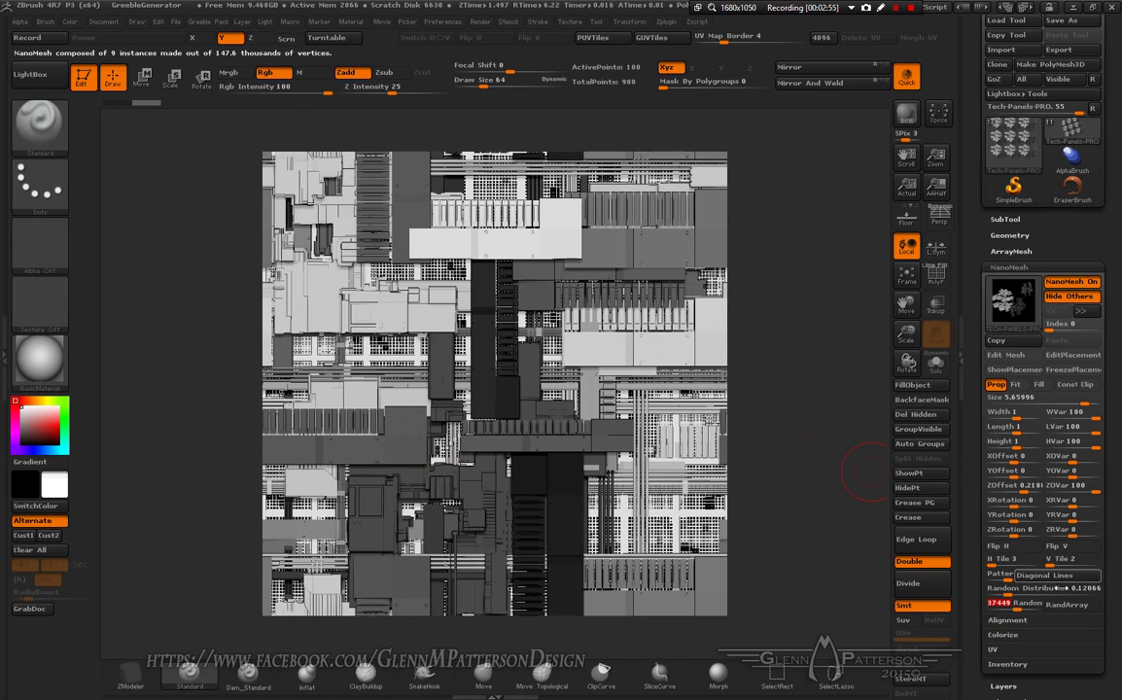
click(1015, 610)
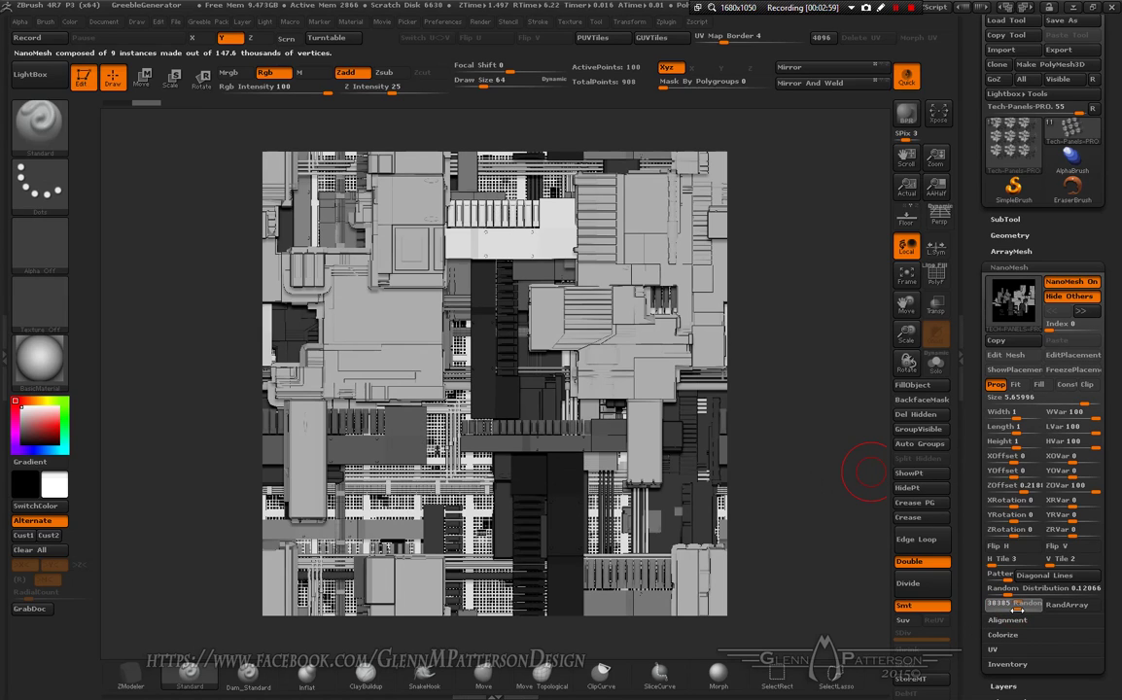
drag(1015, 609, 1011, 610)
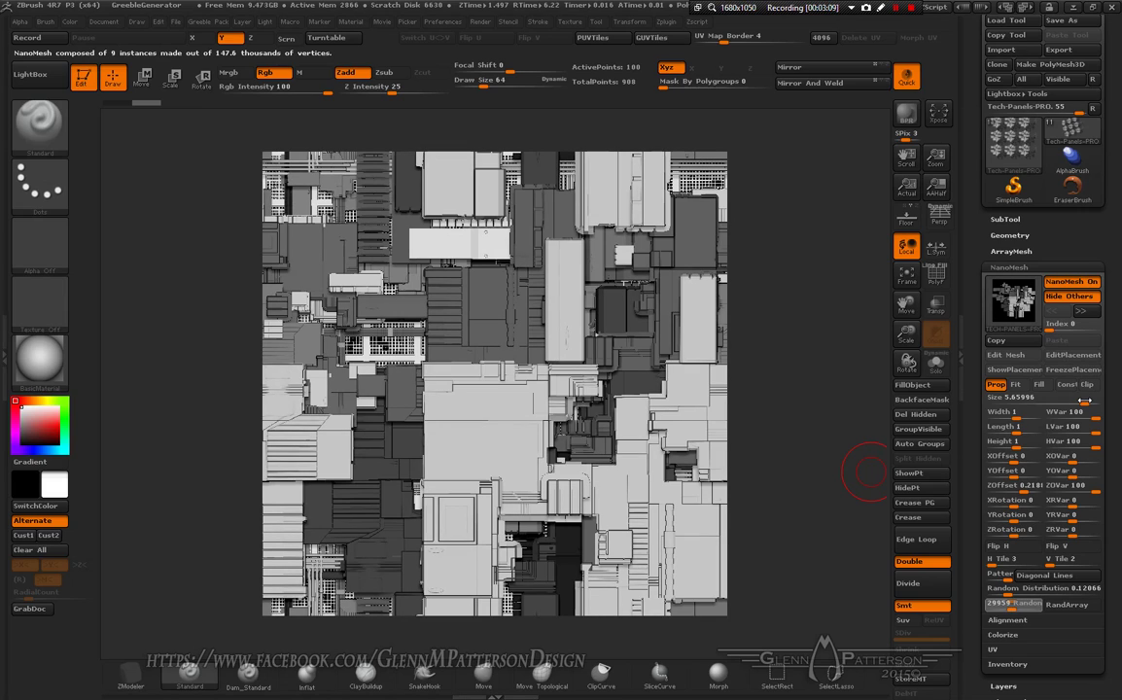
drag(1084, 402, 1082, 403)
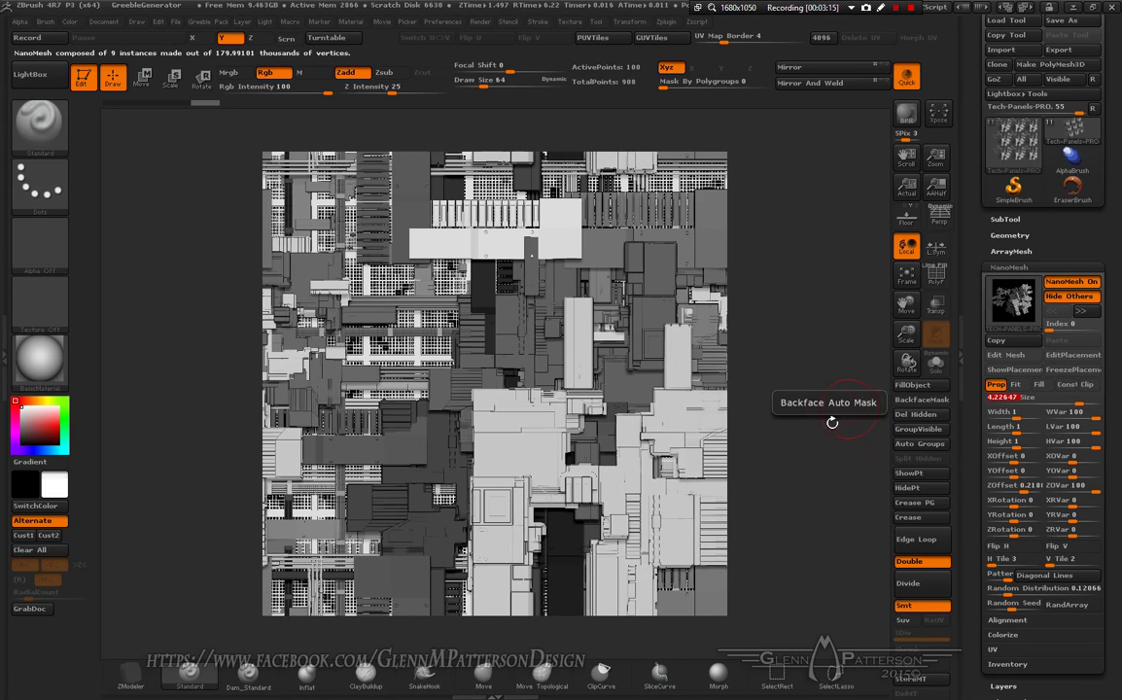
Step: Select the Misc subtool and reseed its NanoMesh greebles into a new layout
key(n)
click(747, 465)
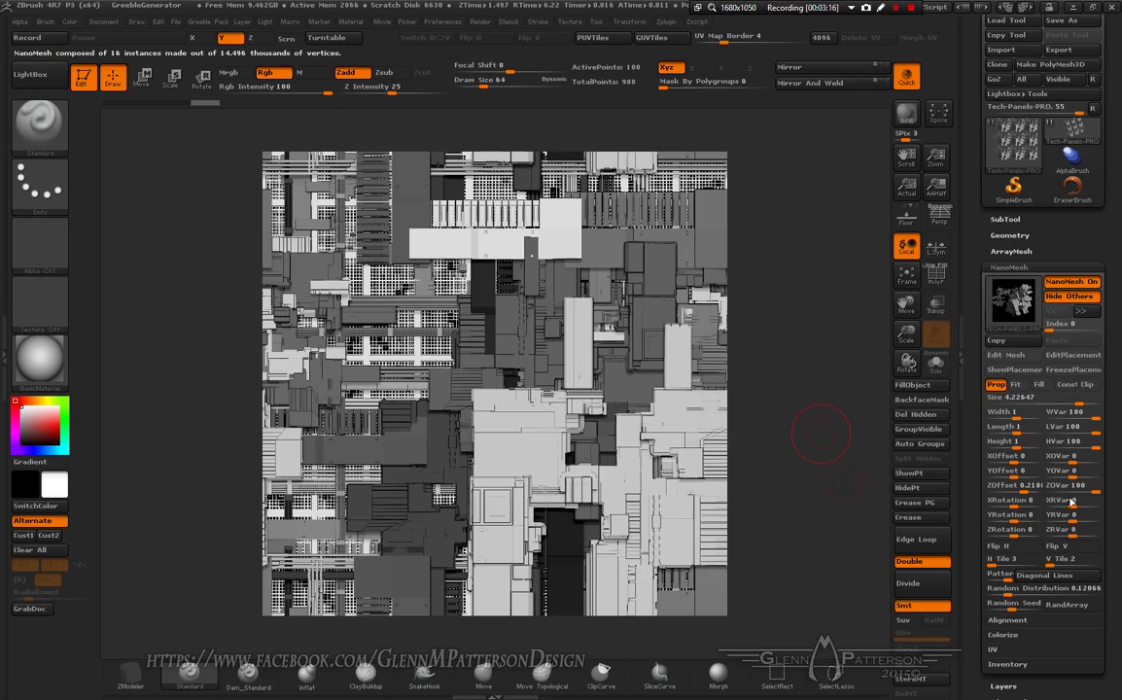
click(1059, 604)
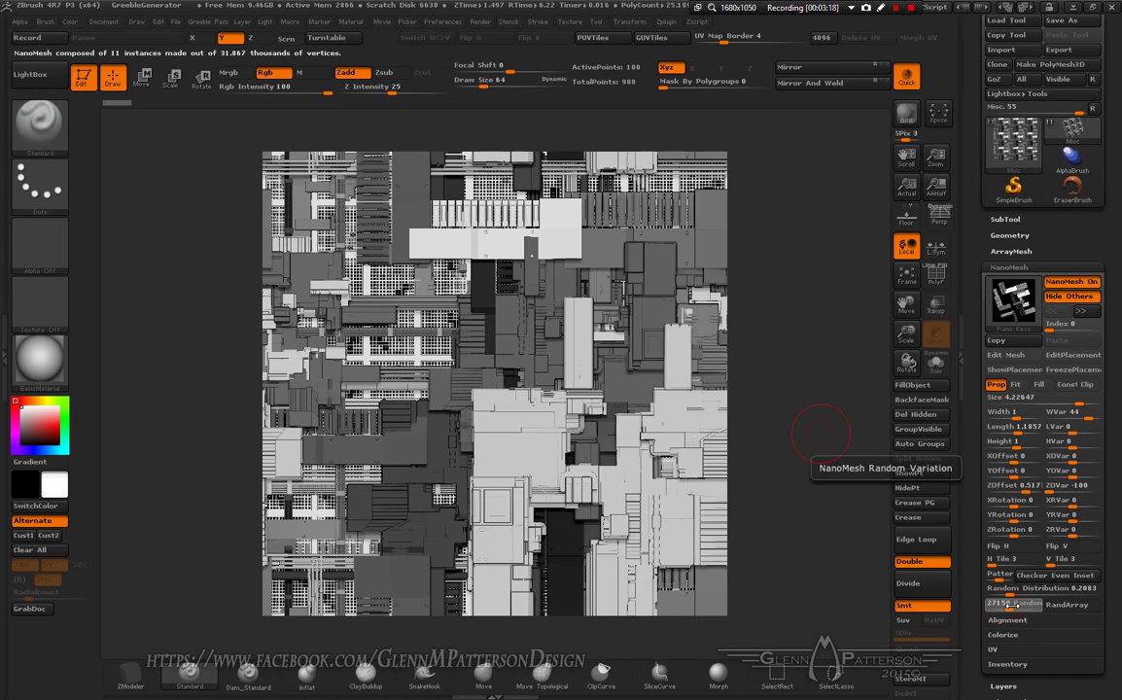
drag(1013, 605, 1017, 604)
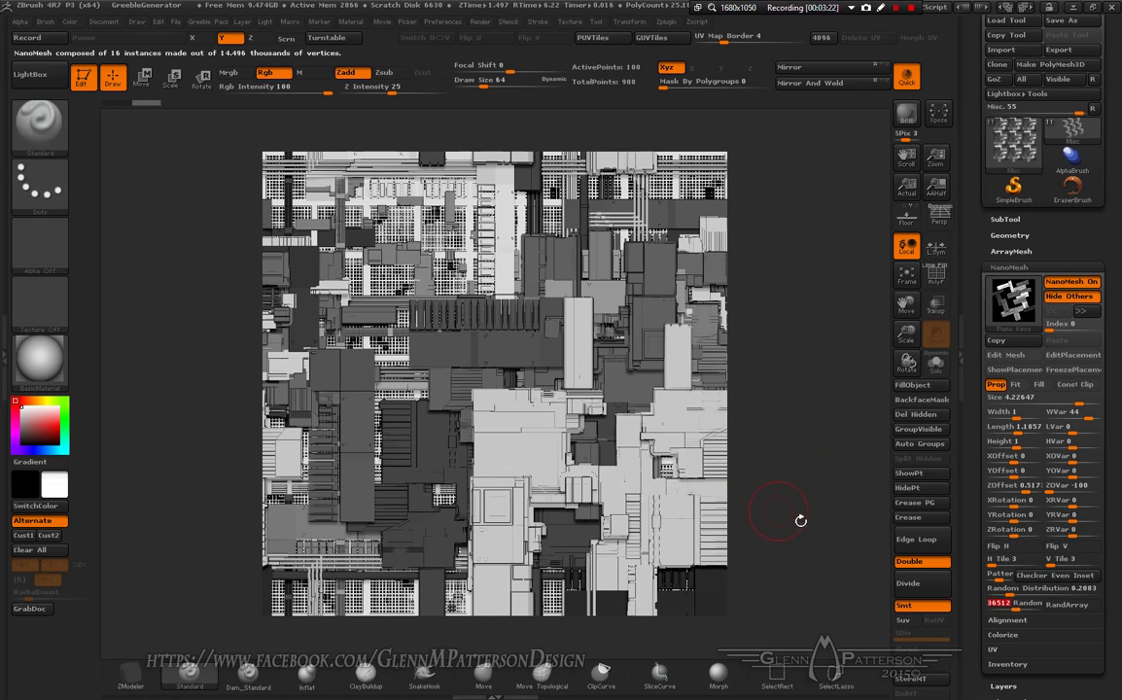
Step: Hide the GRID-PRO subtool and make HEX-PRO's hexagon tiles visible
click(1005, 219)
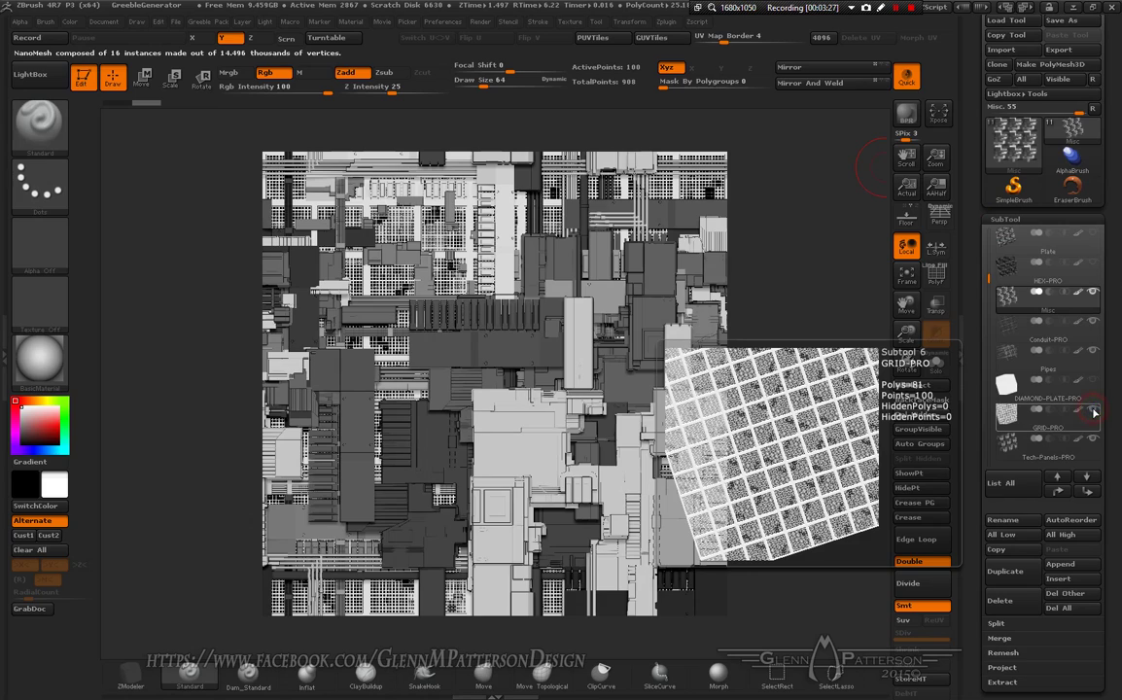
click(1094, 413)
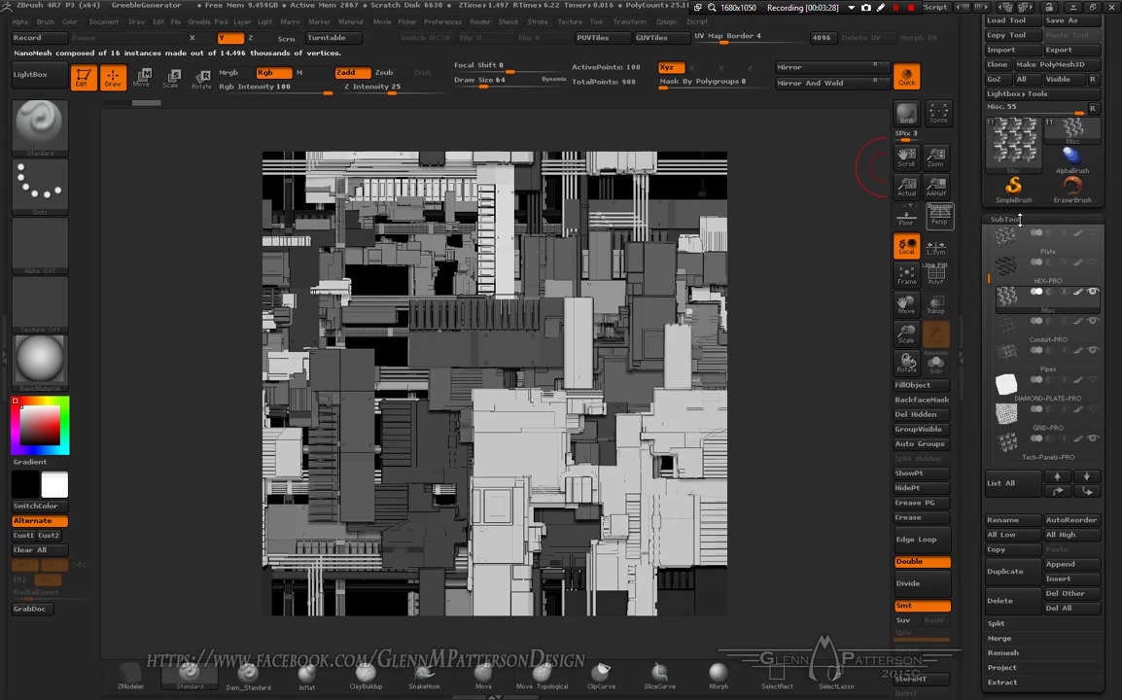
click(1095, 266)
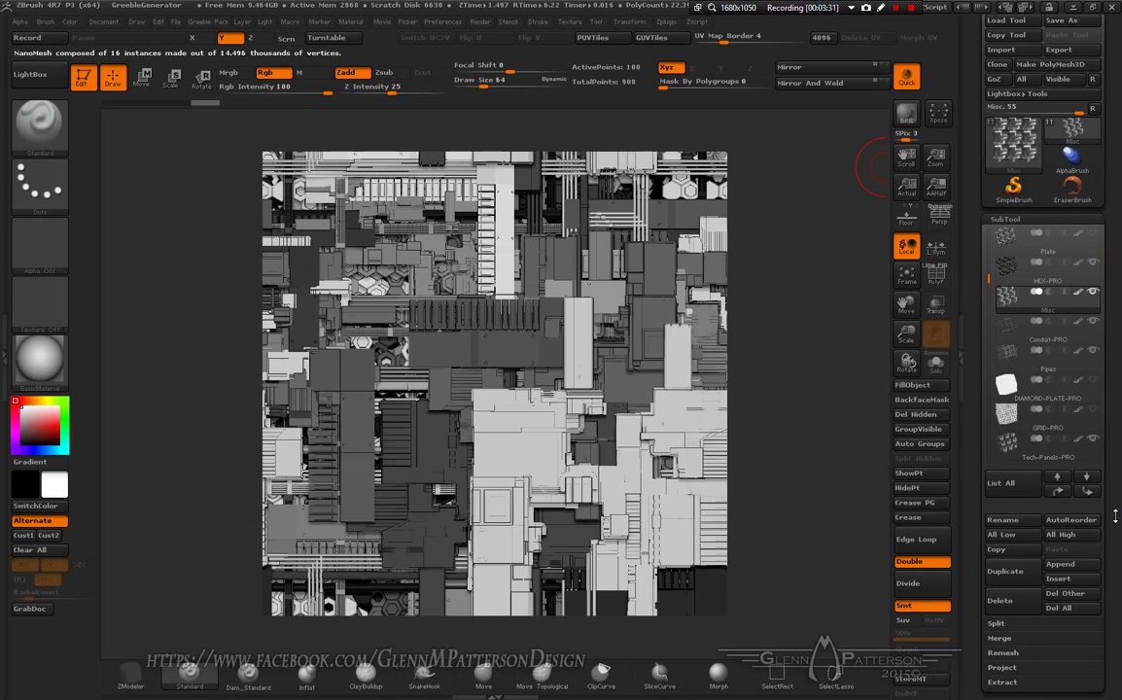
Step: Select HEX-PRO, open its NanoMesh settings and set the NanoMesh Index to 0
drag(1111, 518, 1111, 84)
drag(1009, 347, 1086, 344)
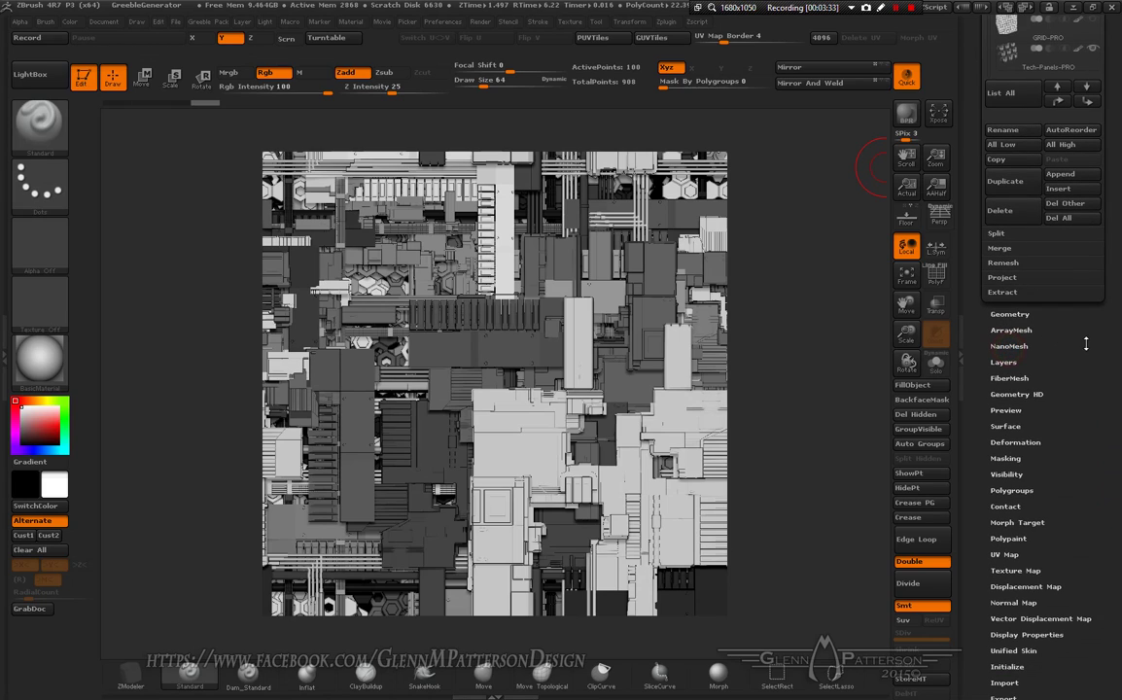
click(1009, 346)
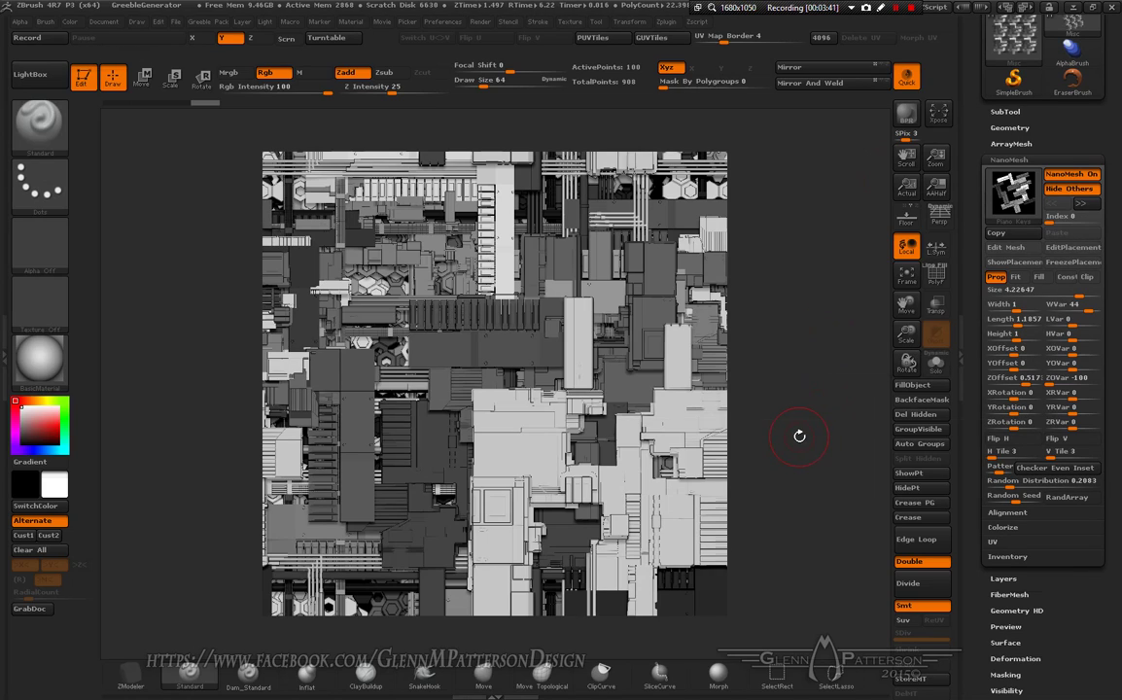
key(n)
click(763, 488)
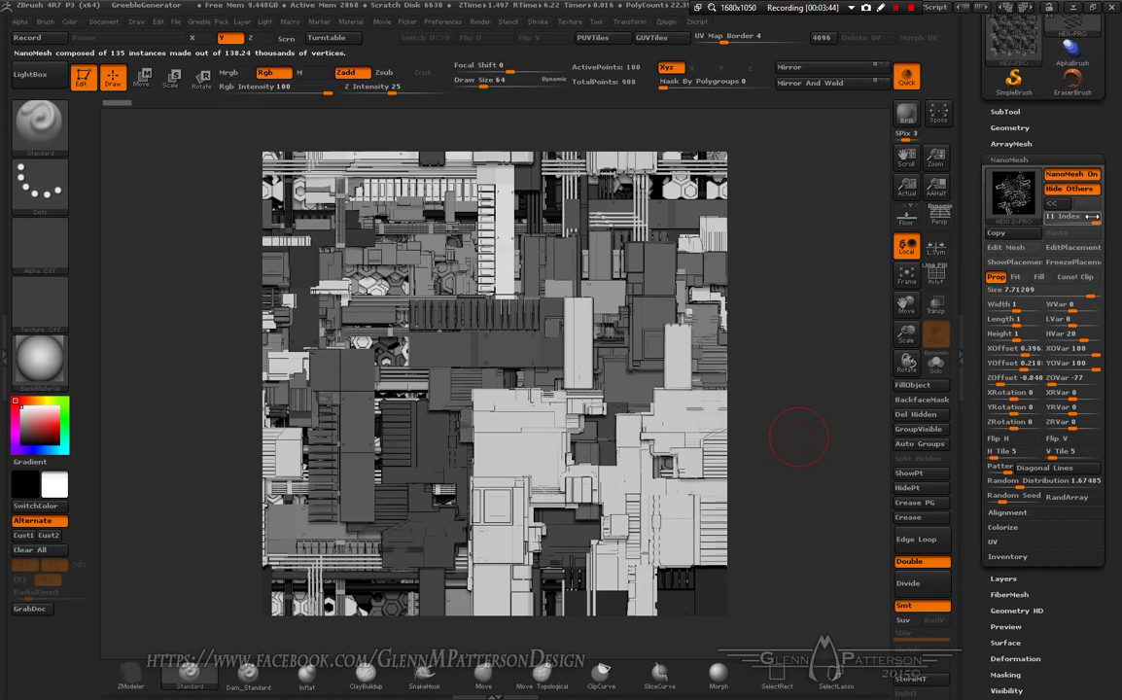
drag(1092, 215, 1047, 221)
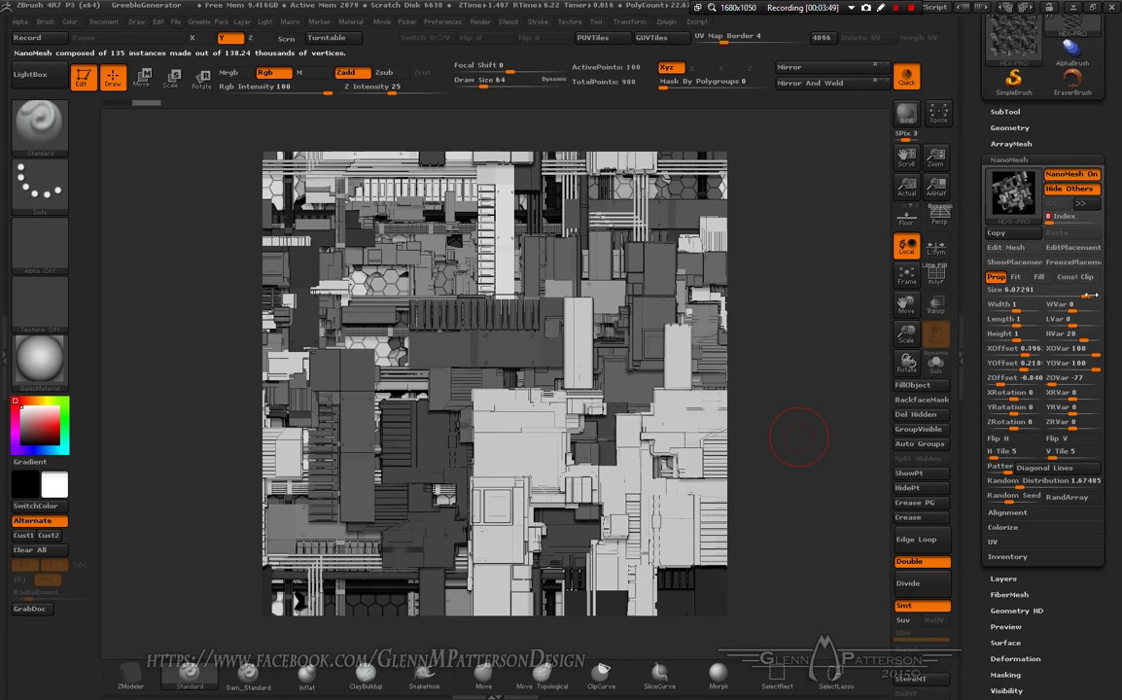
Step: Reseed the HEX-PRO NanoMesh to random seed 31831 and scroll back up to the Greeble macros
click(1012, 498)
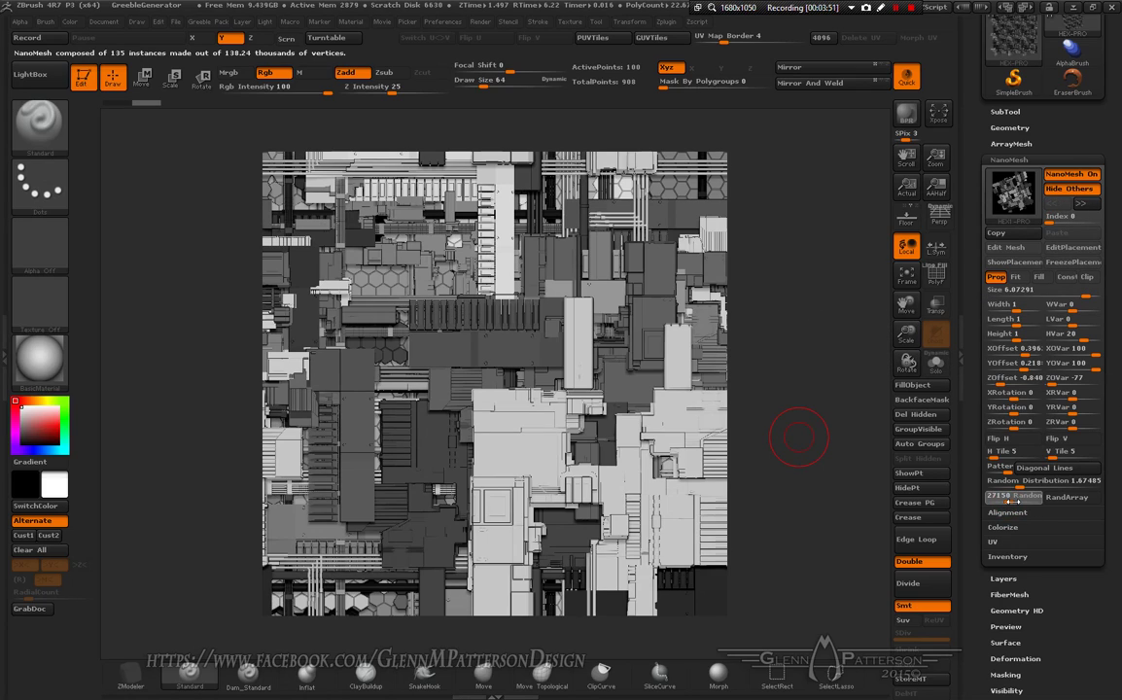
click(1012, 498)
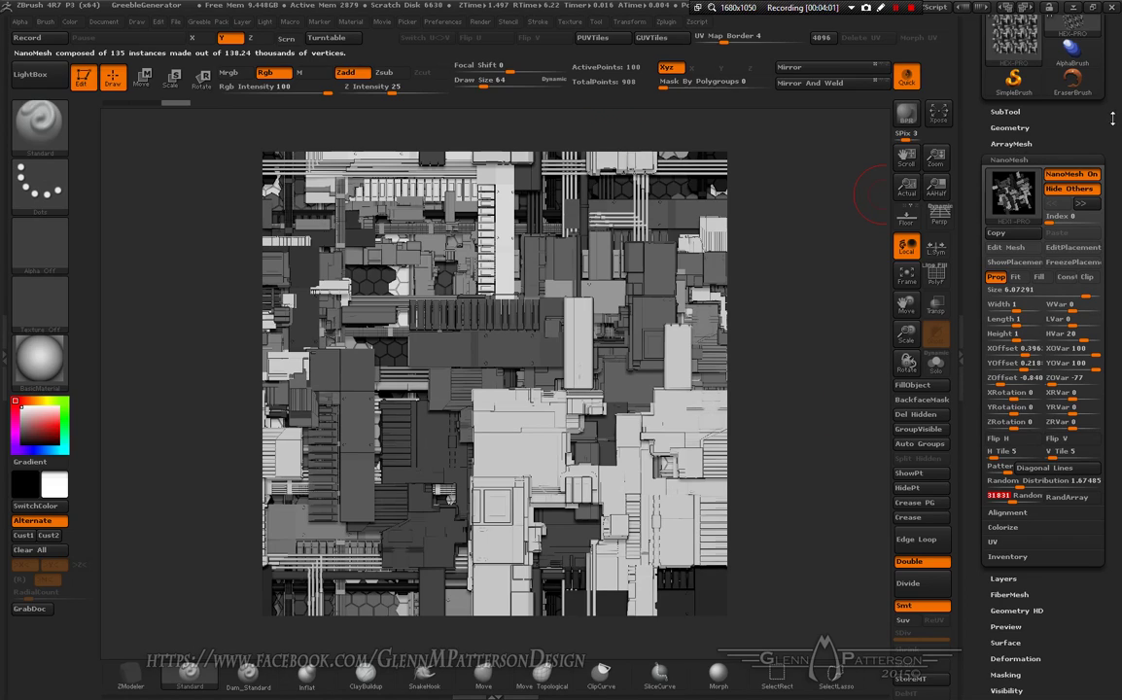
scroll(1001, 112, up, 5)
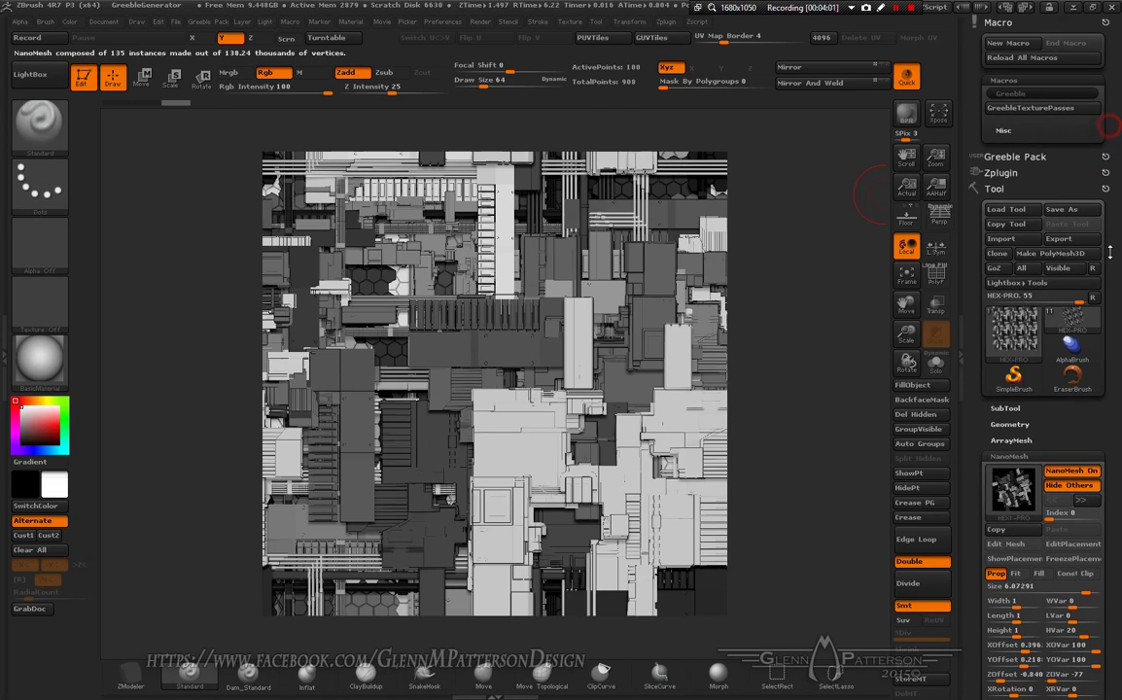
Step: Run the GreebleTexturePasses macro to BPR-render the panel's texture passes
click(1009, 112)
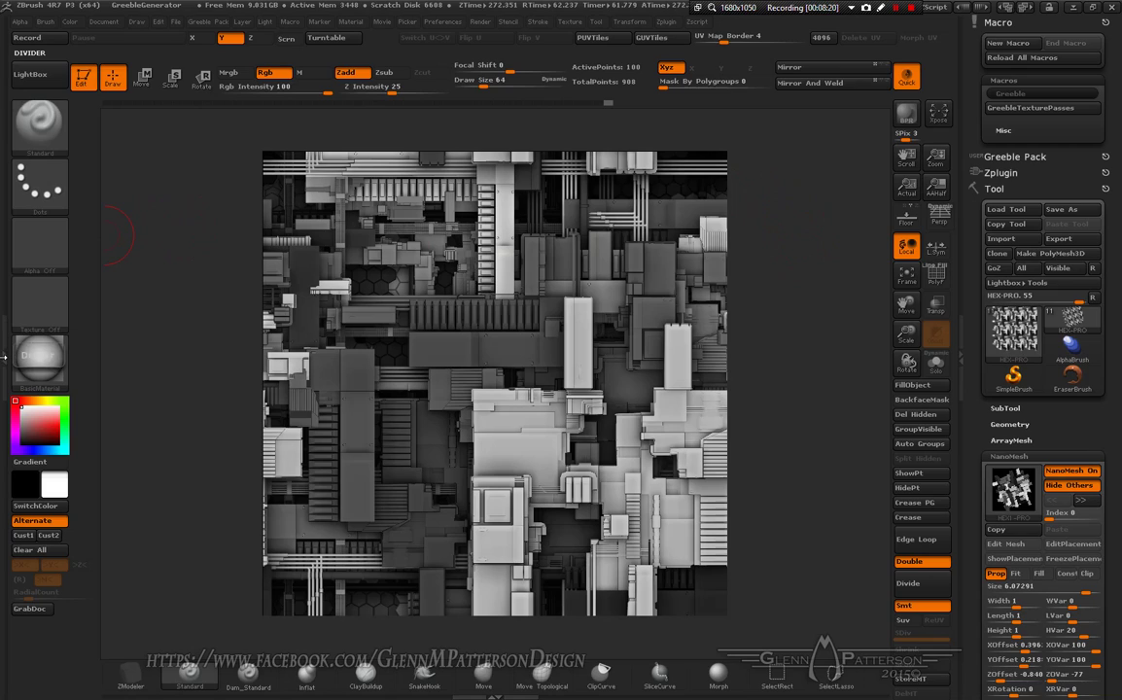
Step: Open the Texture palette in the left tray and load the ZGrab01 pass as current texture
click(4, 321)
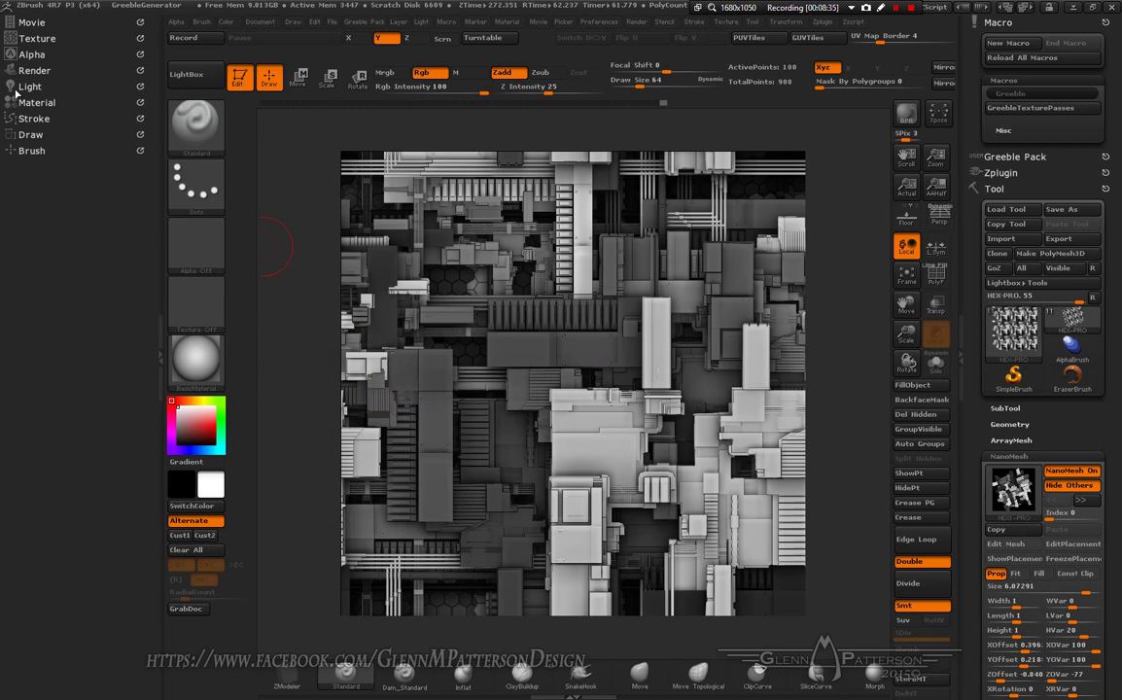
click(35, 38)
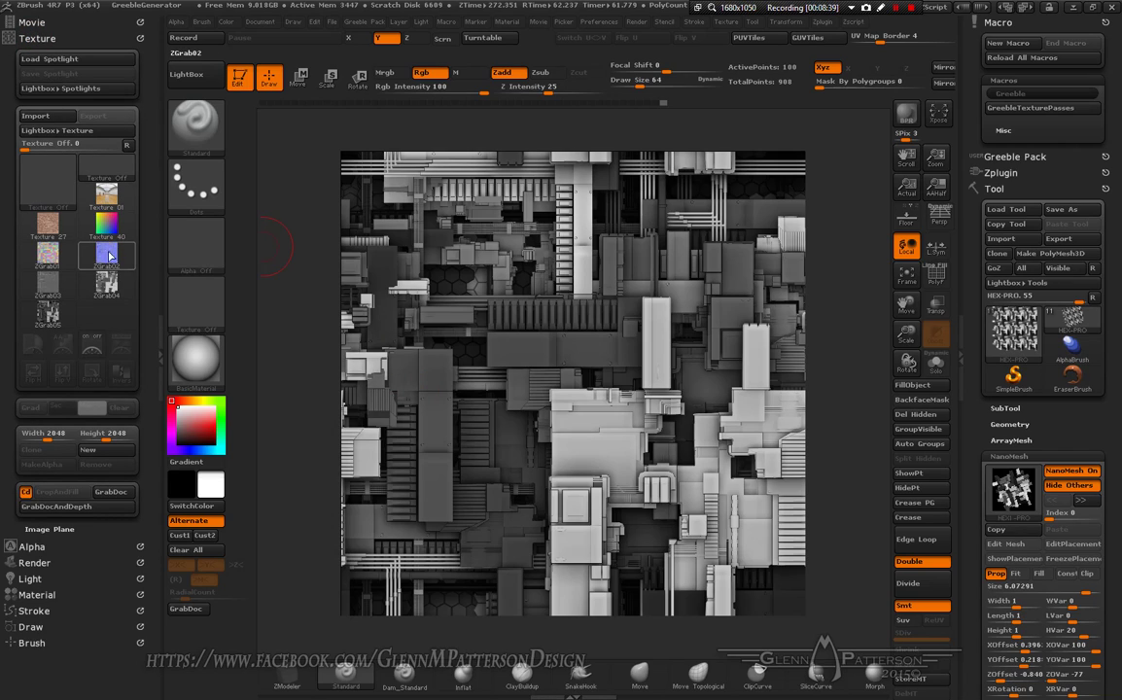
mouse_move(97, 262)
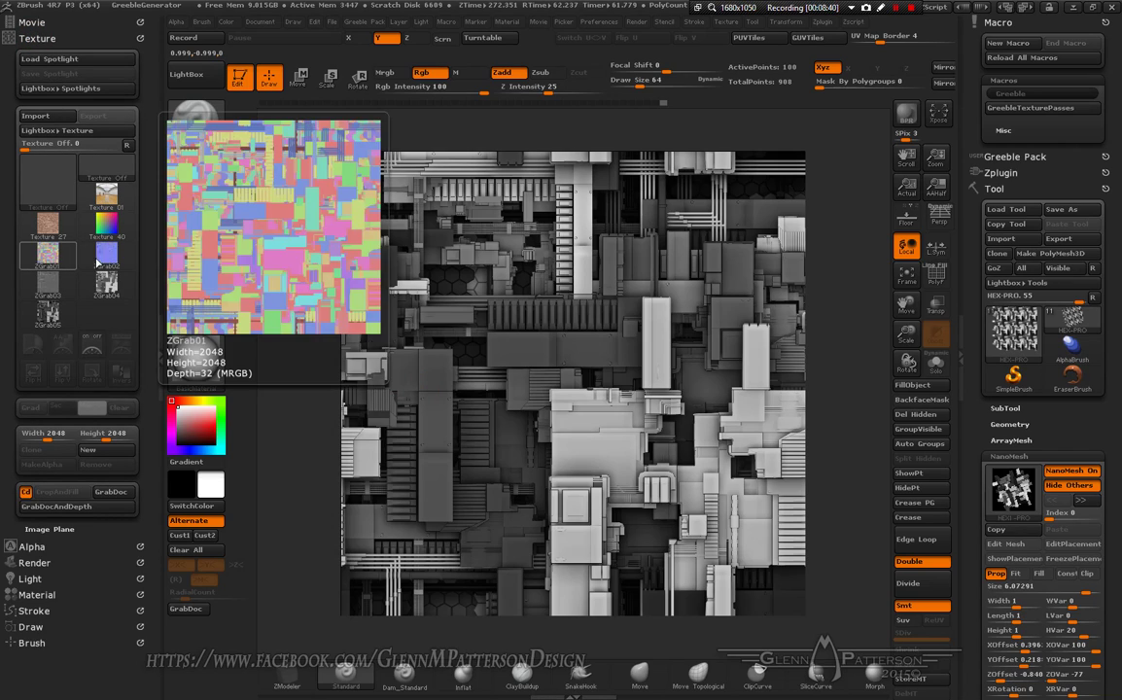
click(49, 314)
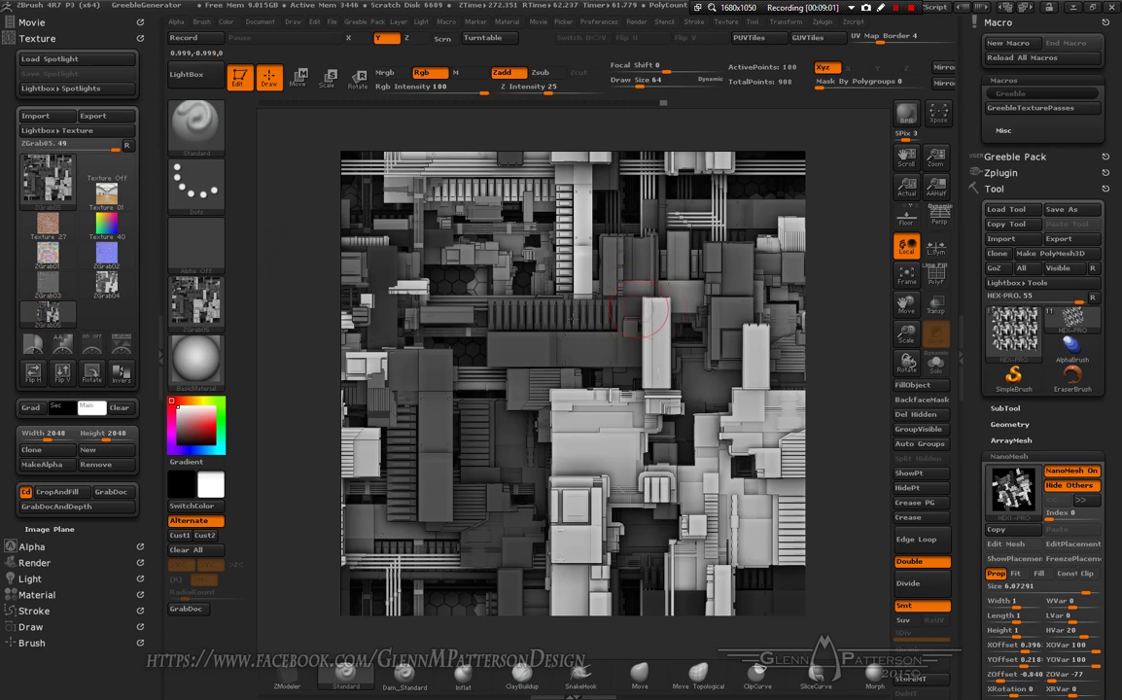
click(103, 179)
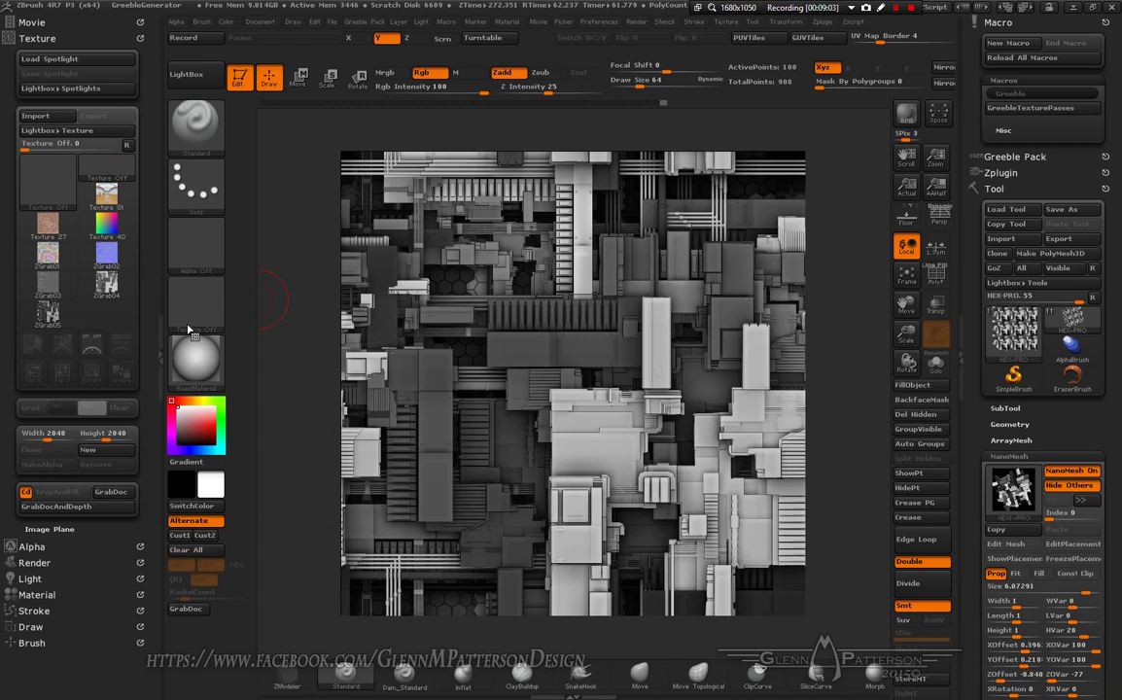
click(48, 260)
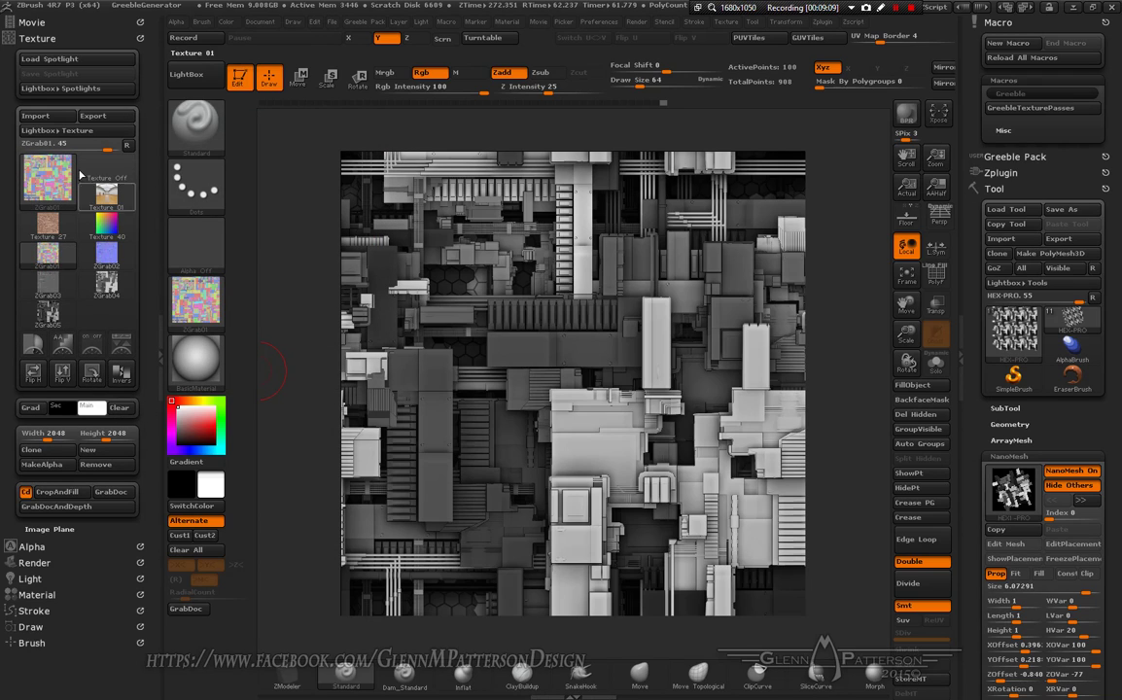
Step: Export the ZGrab01 pass as MatID.tif into a new Greeble folder
click(93, 117)
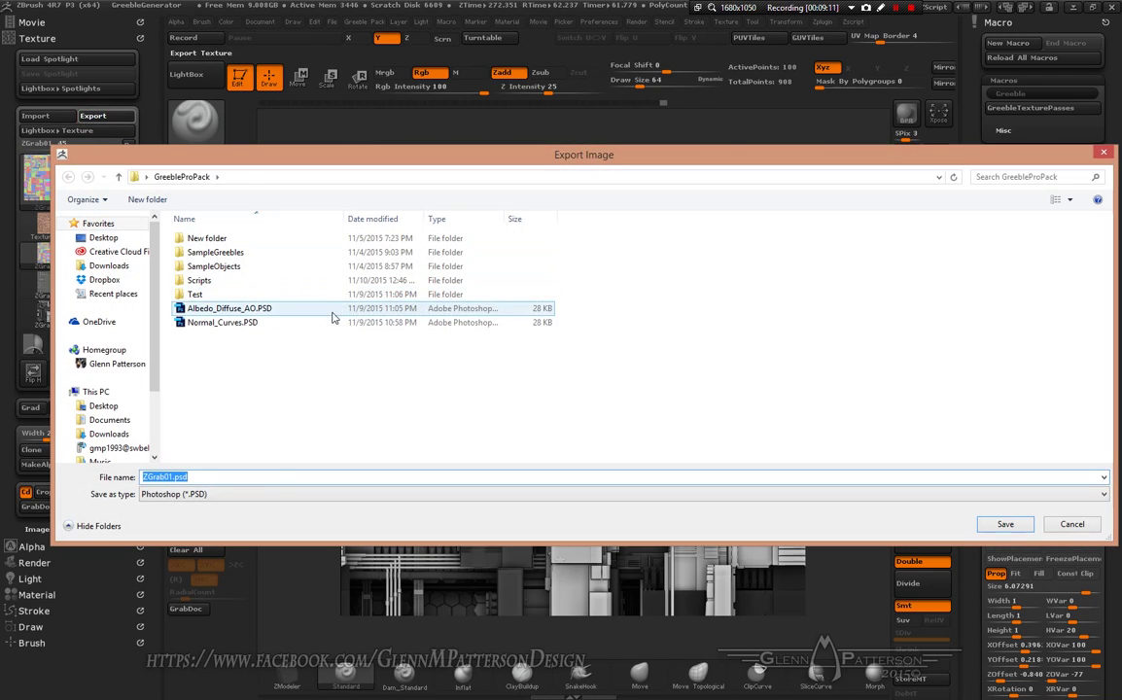
click(141, 200)
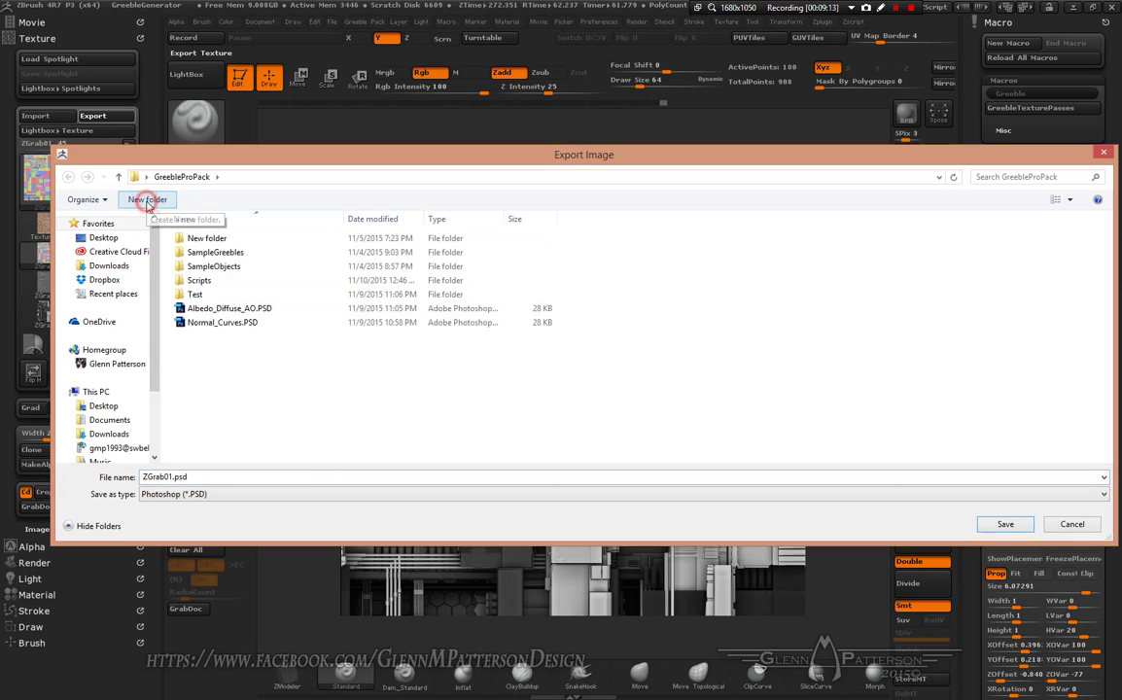
text(Greeble)
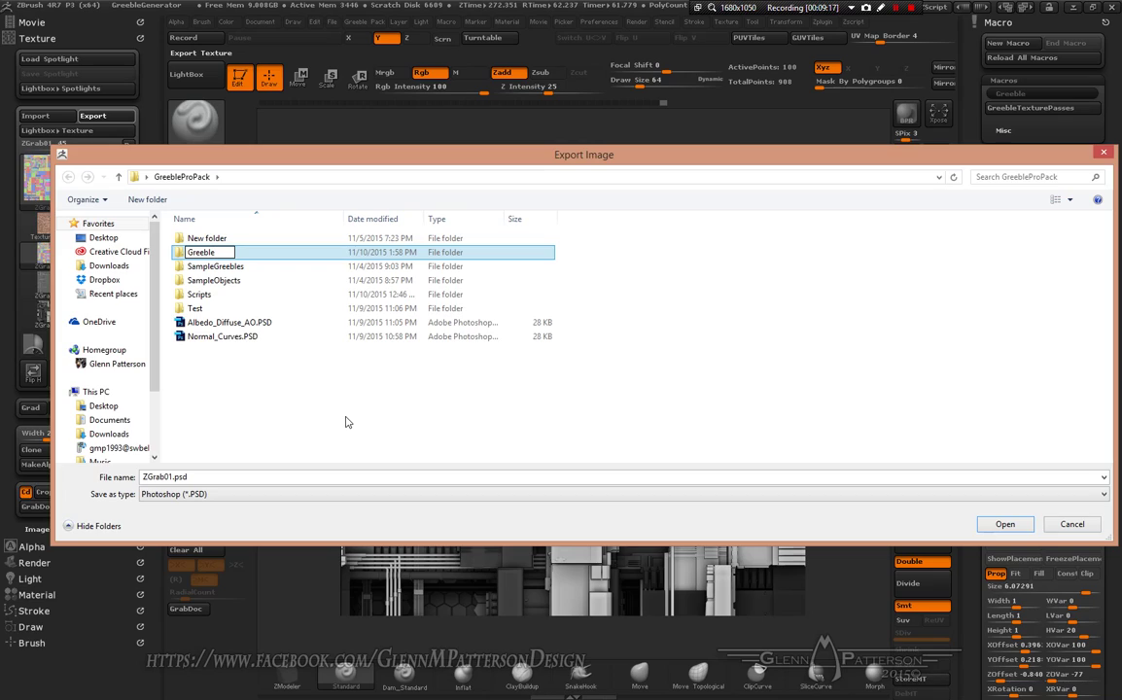
key(Return)
key(Return)
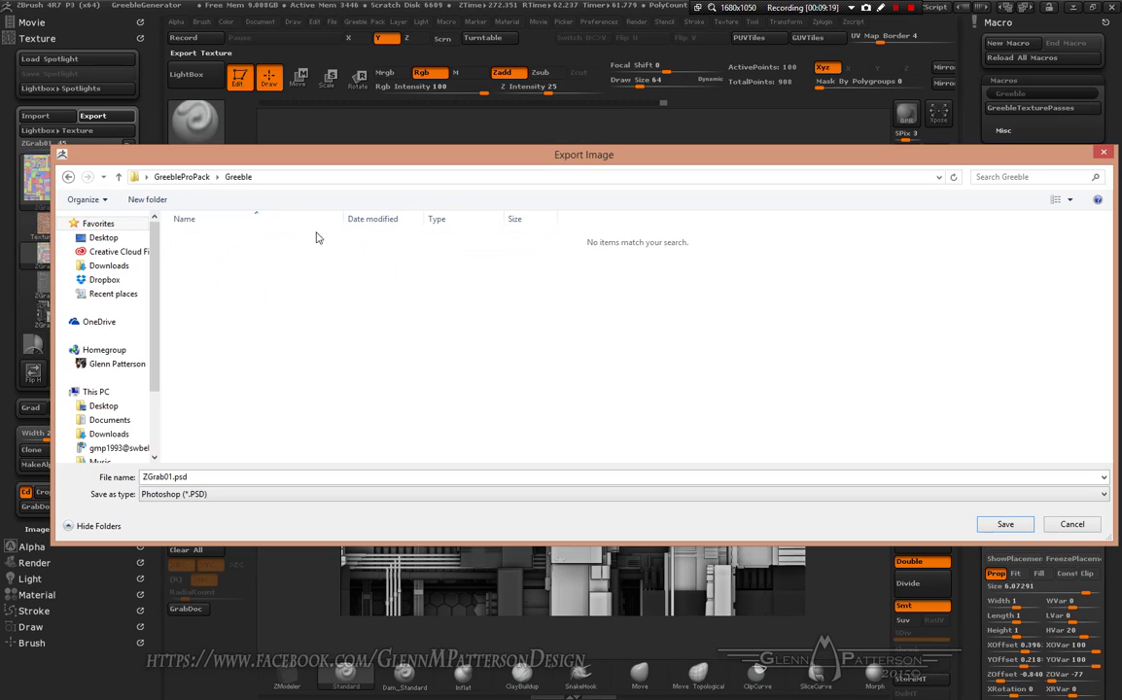
click(225, 477)
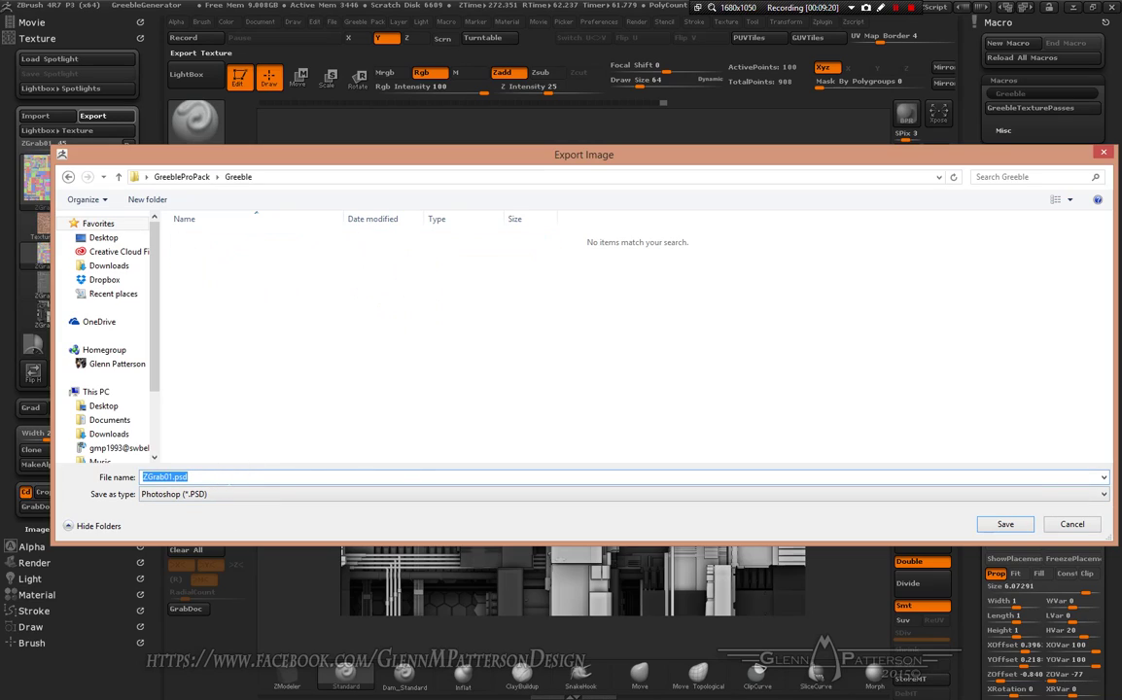
text(MatID)
key(Return)
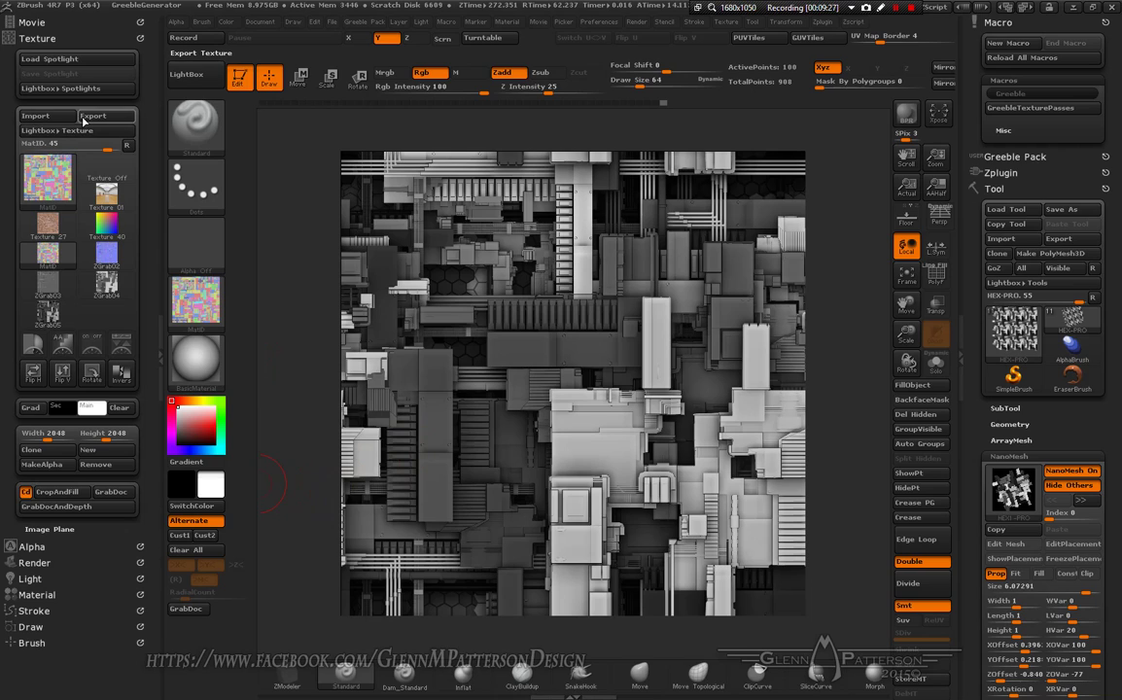
click(86, 115)
click(177, 494)
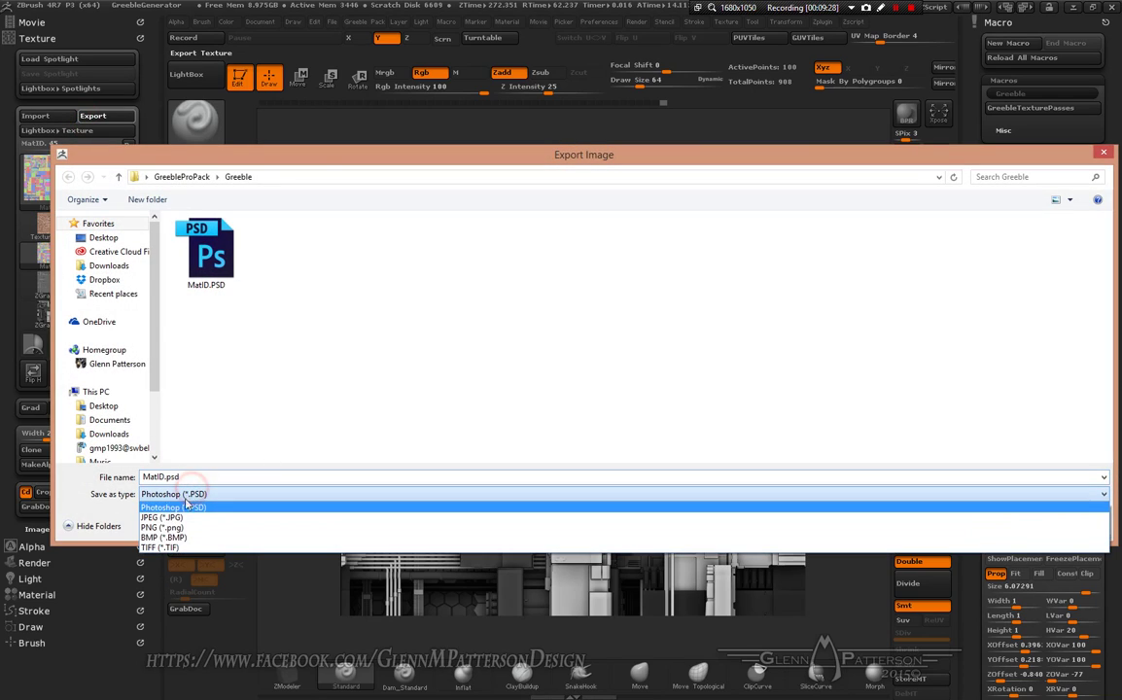
click(171, 548)
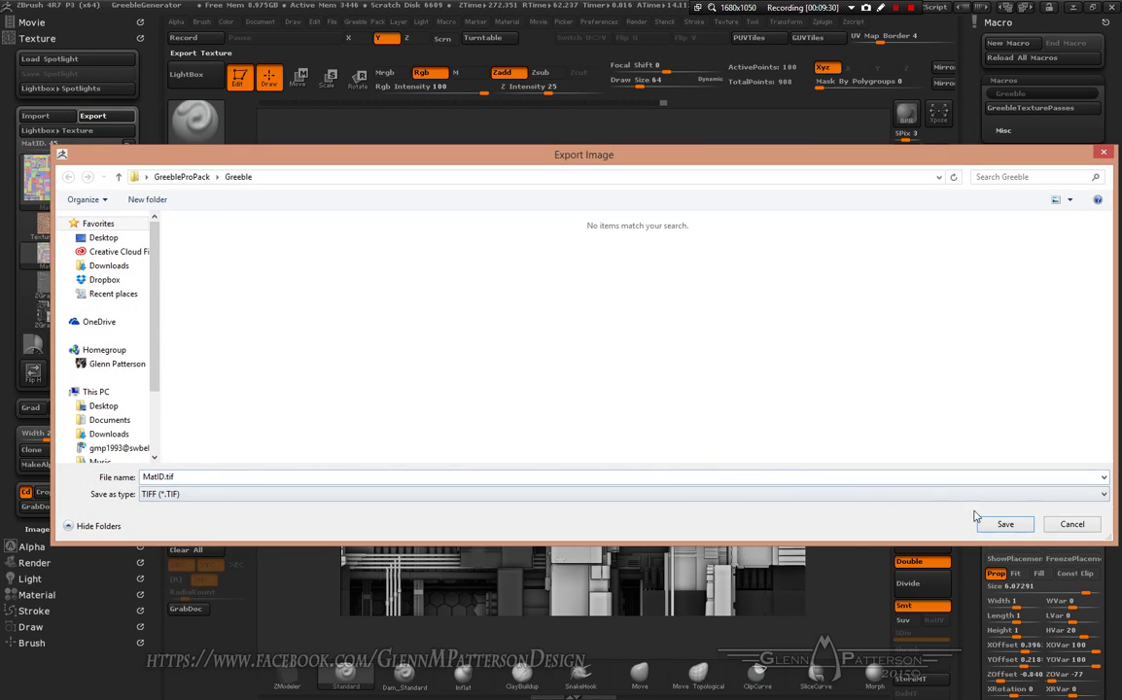
click(1004, 525)
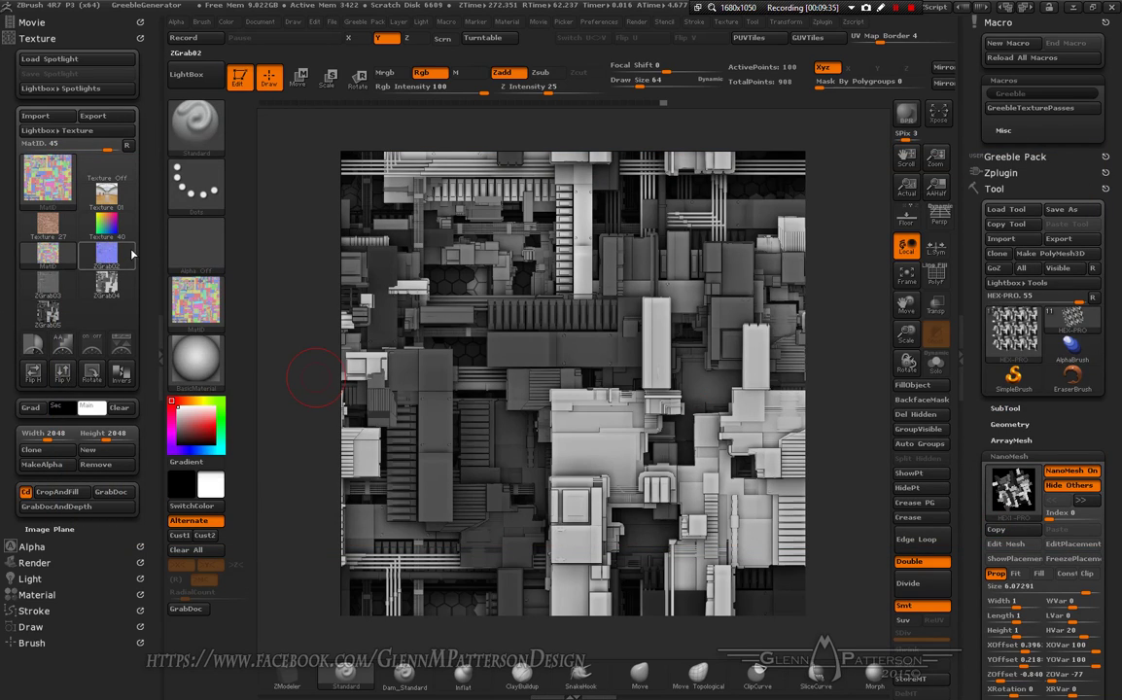
Step: Export ZGrab02 as the Normals TIFF and ZGrab03 as the Curves TIFF
click(109, 255)
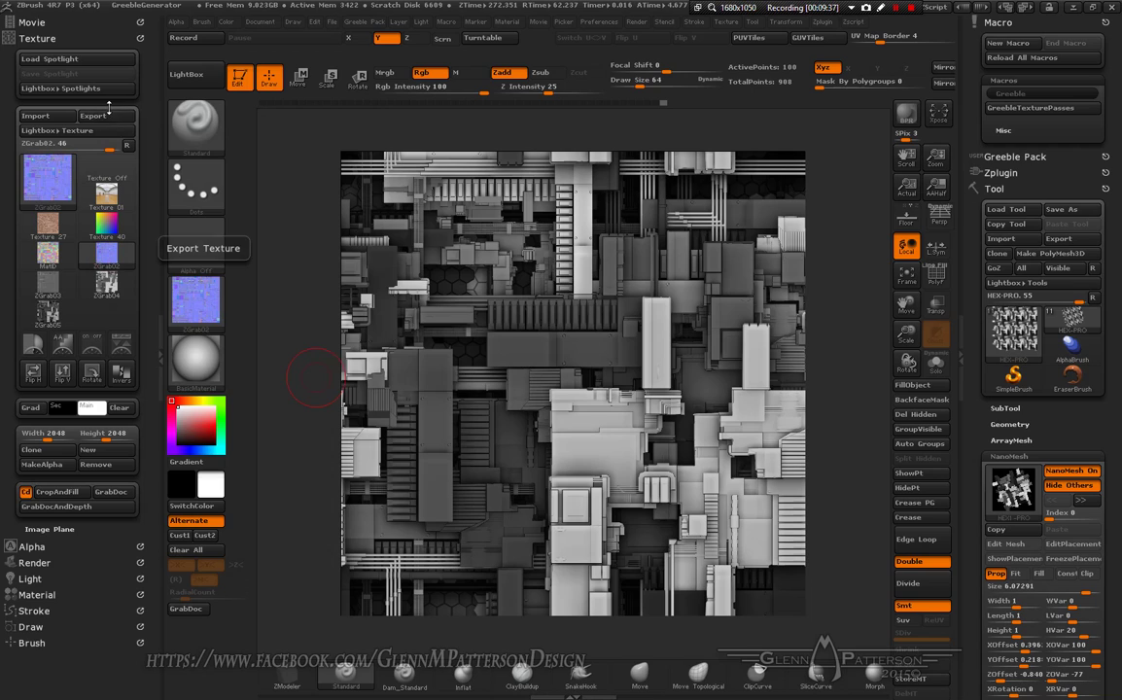
click(109, 116)
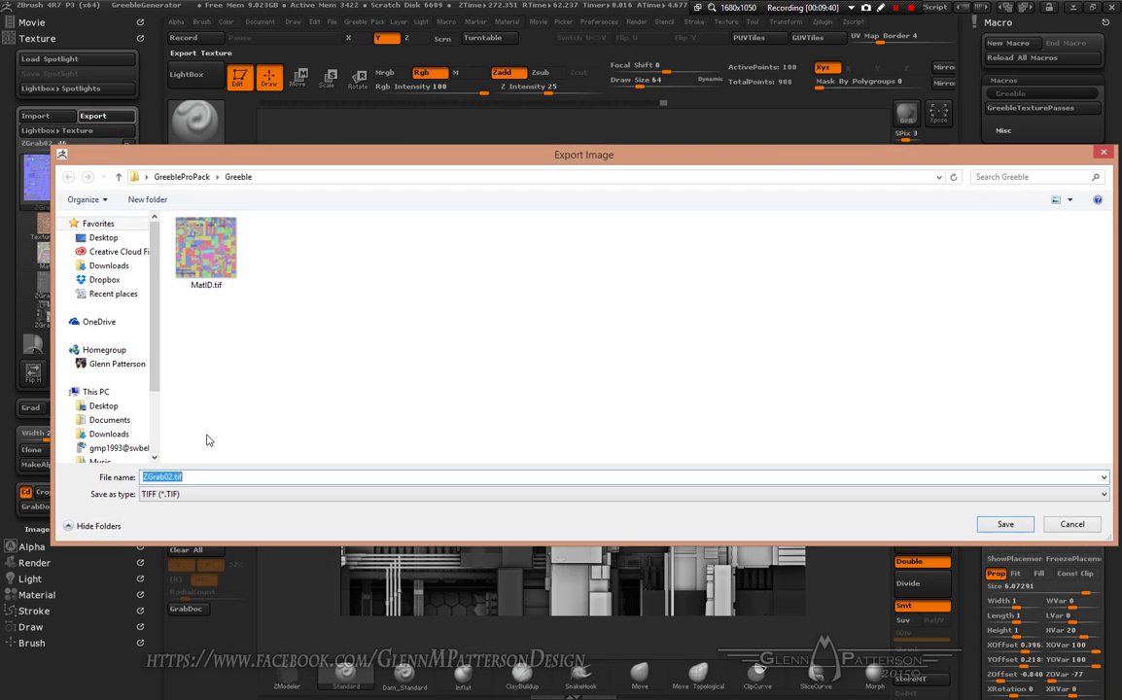
text(Normal)
key(Return)
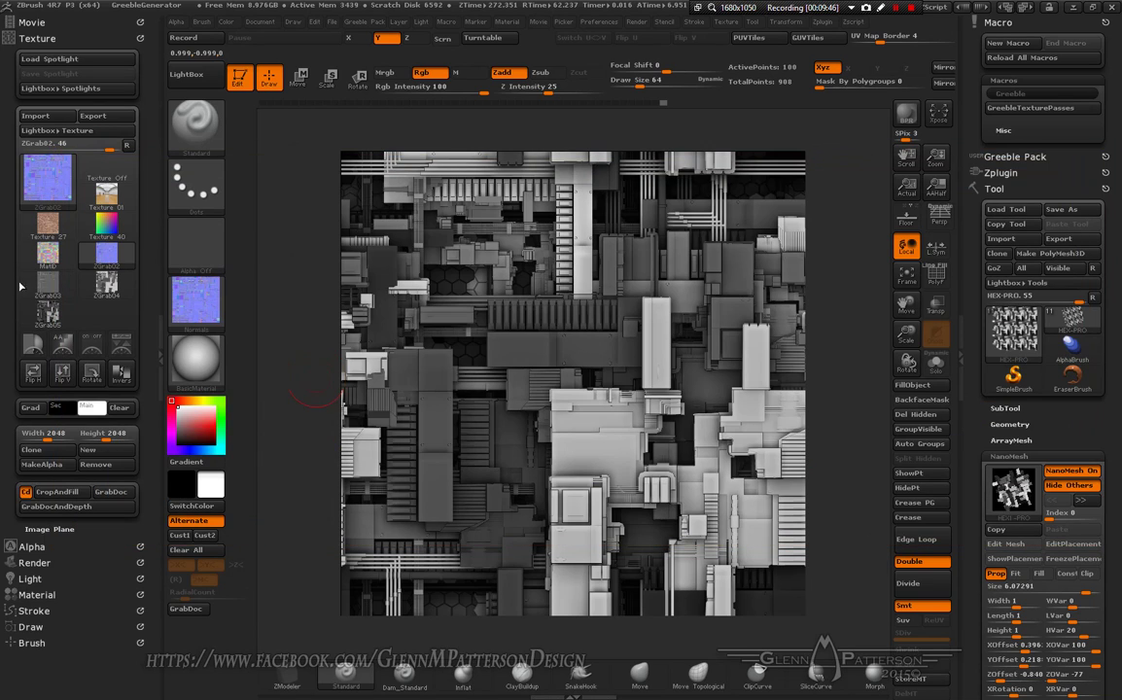
click(46, 282)
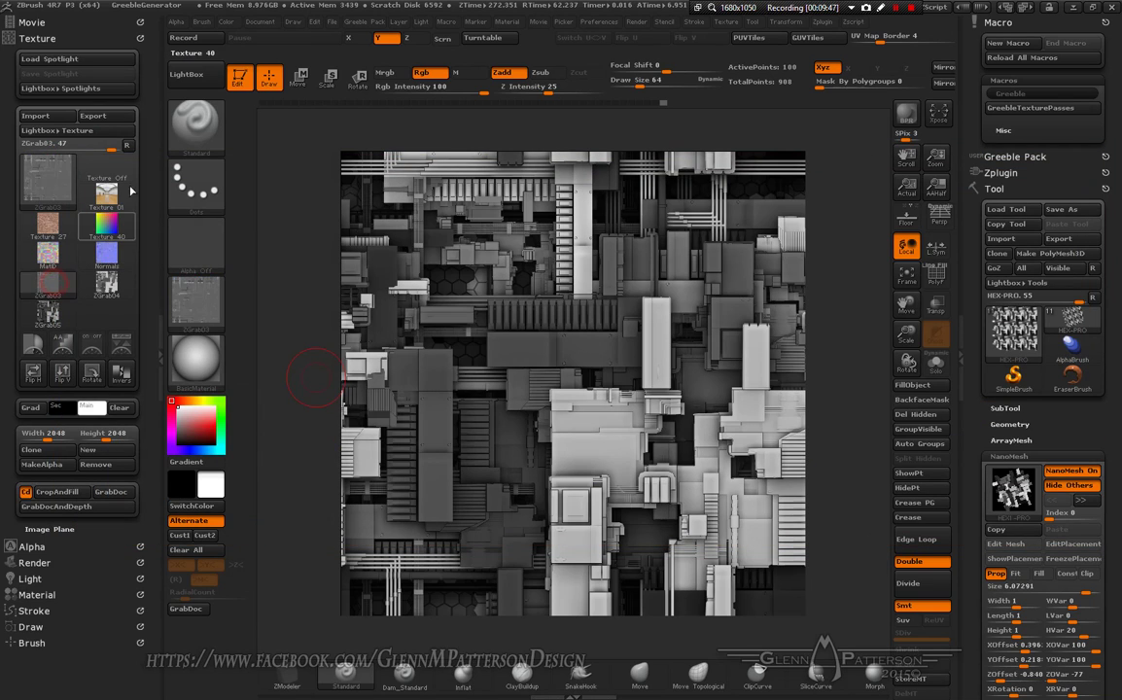
click(105, 116)
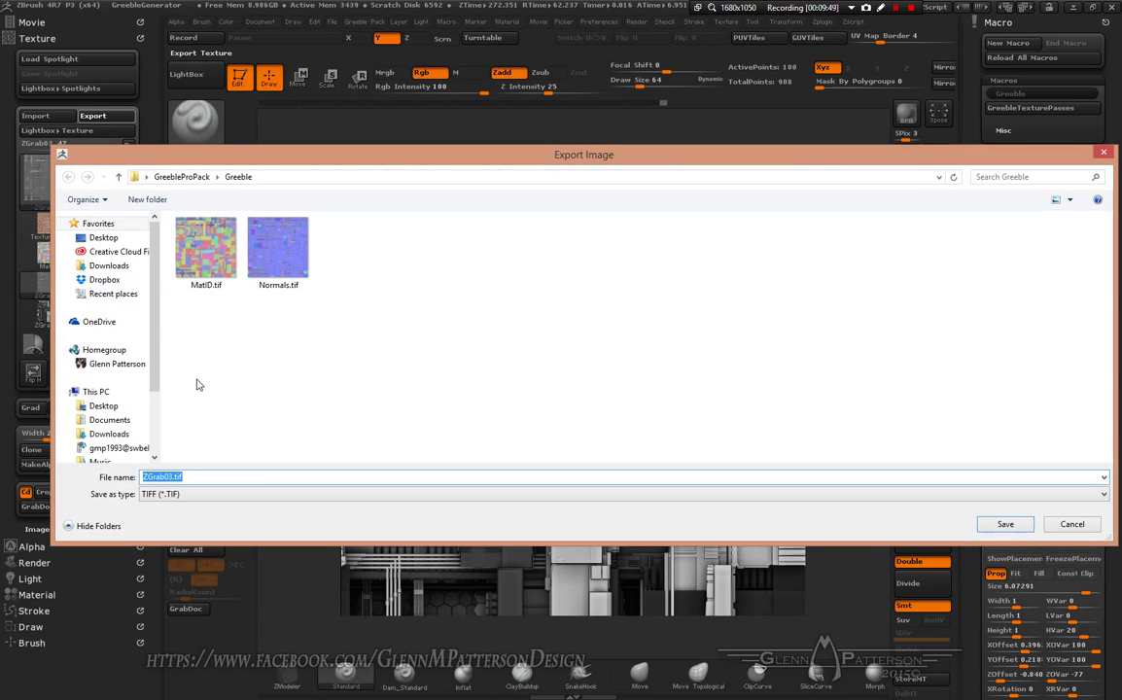
text(Curves)
key(Return)
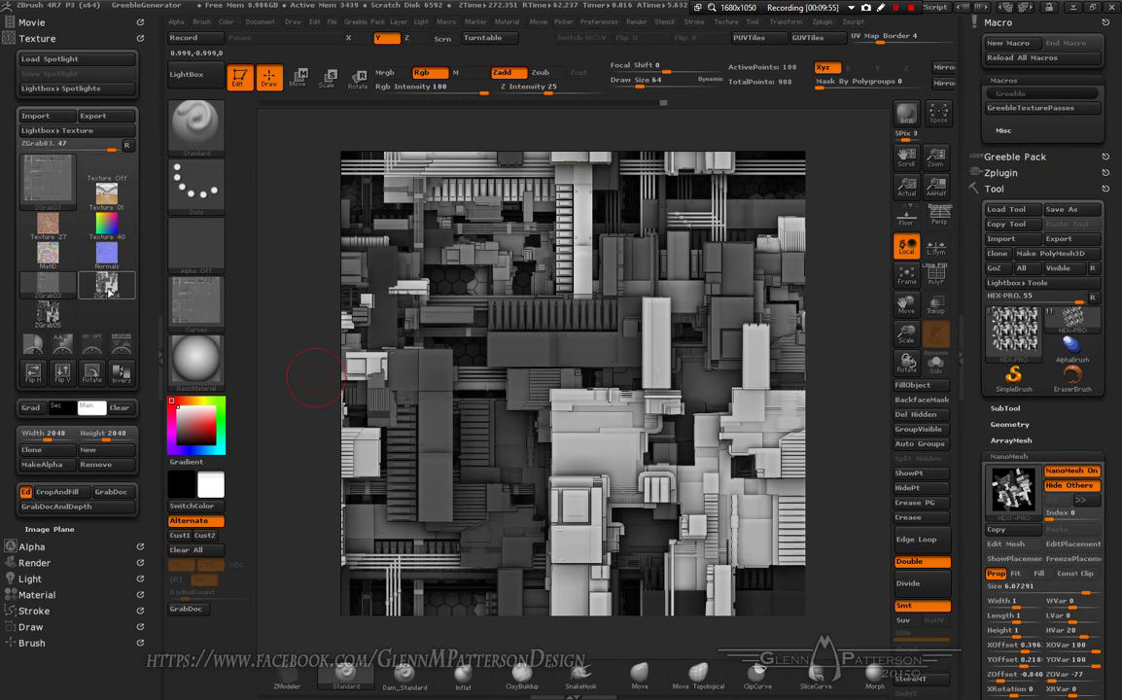
Step: Export ZGrab04 as the Diffuse TIFF and ZGrab05 as the Shaded TIFF
click(107, 284)
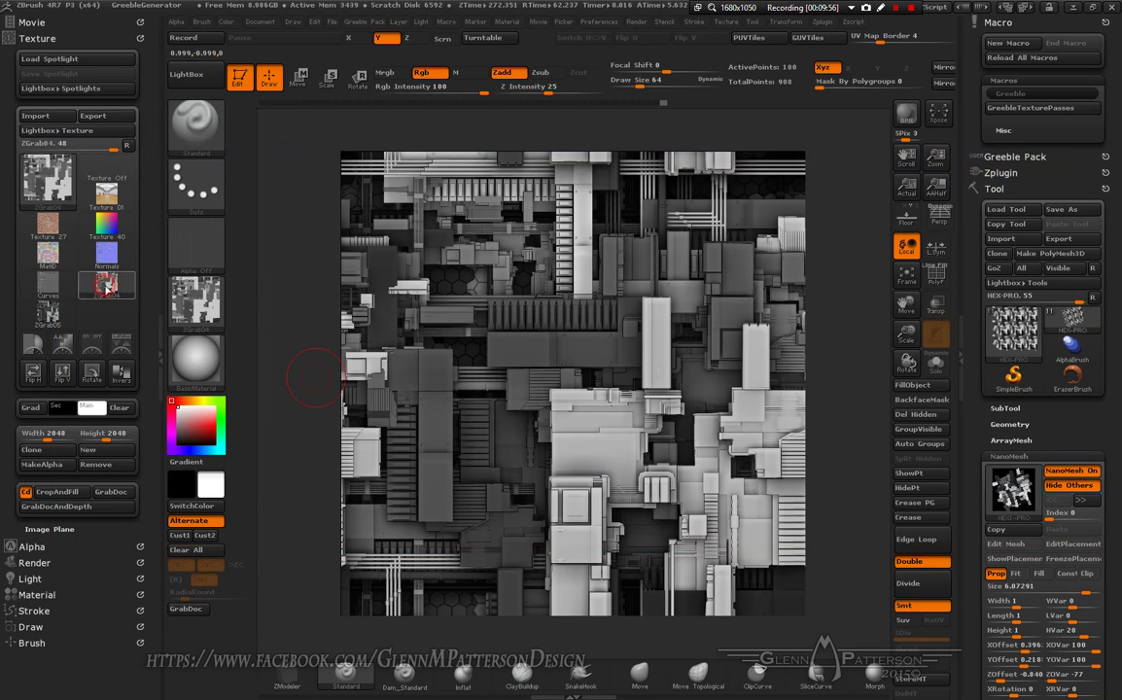
click(94, 116)
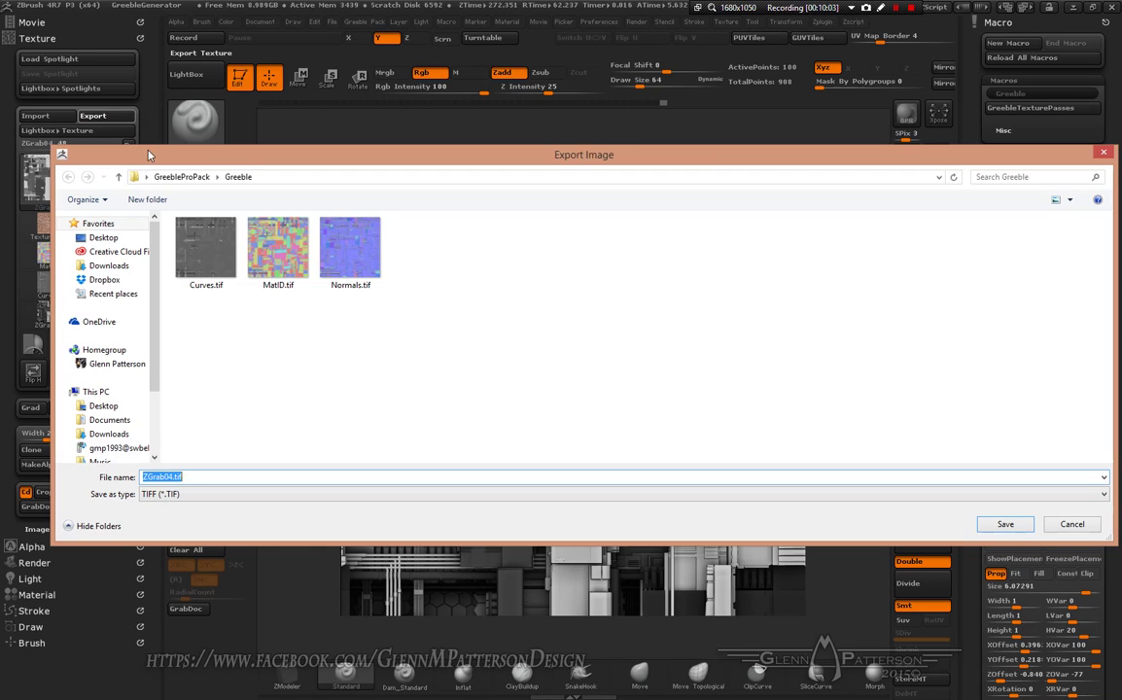
drag(148, 155, 318, 120)
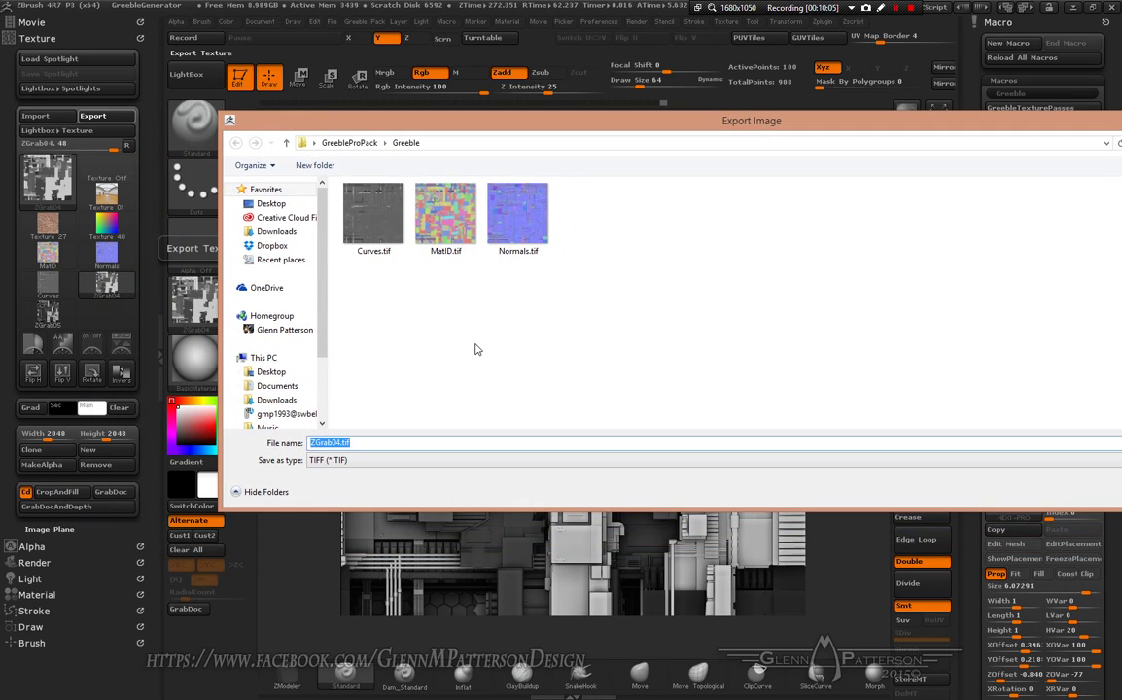
text(Diffuse)
key(Return)
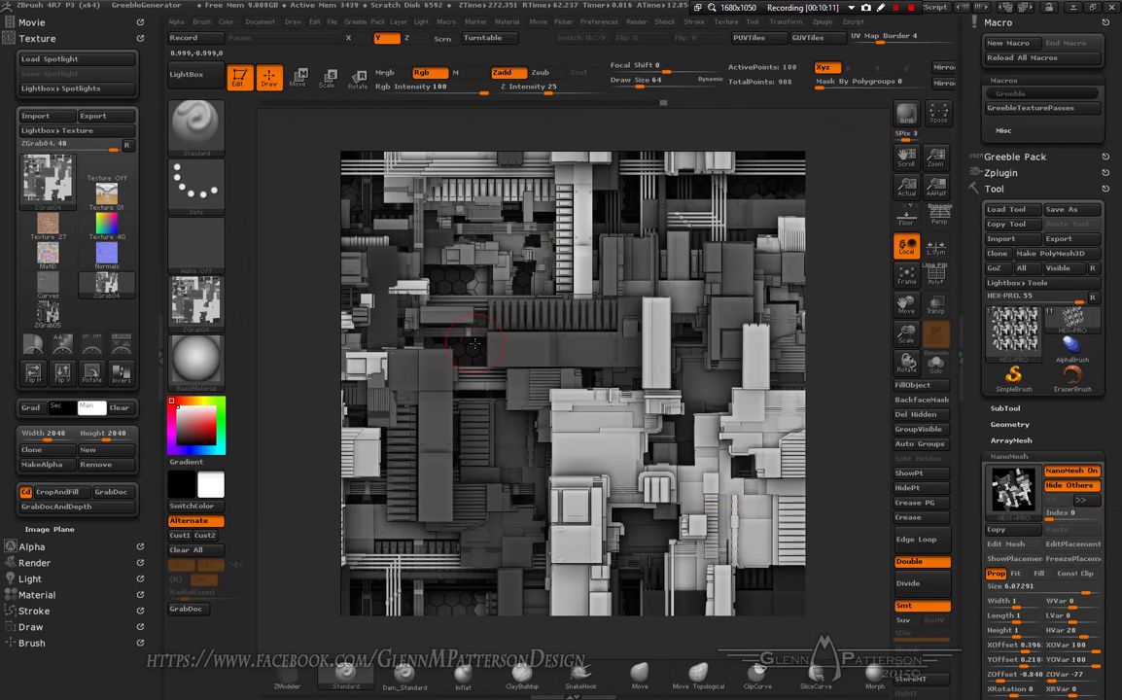
click(42, 312)
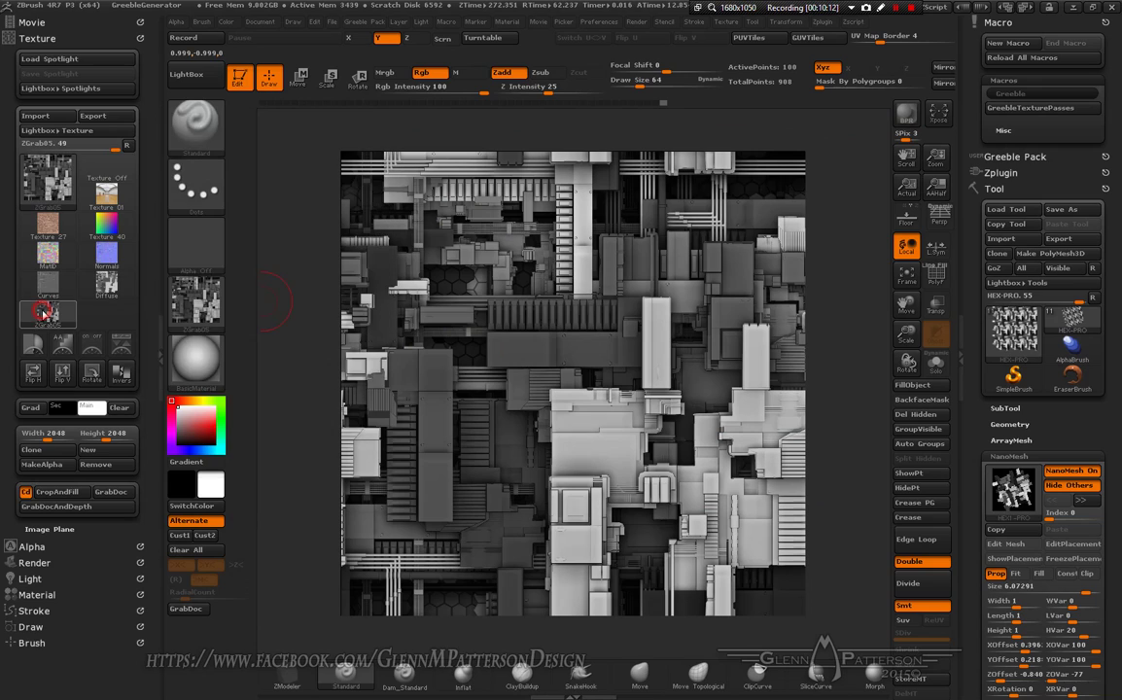
click(92, 115)
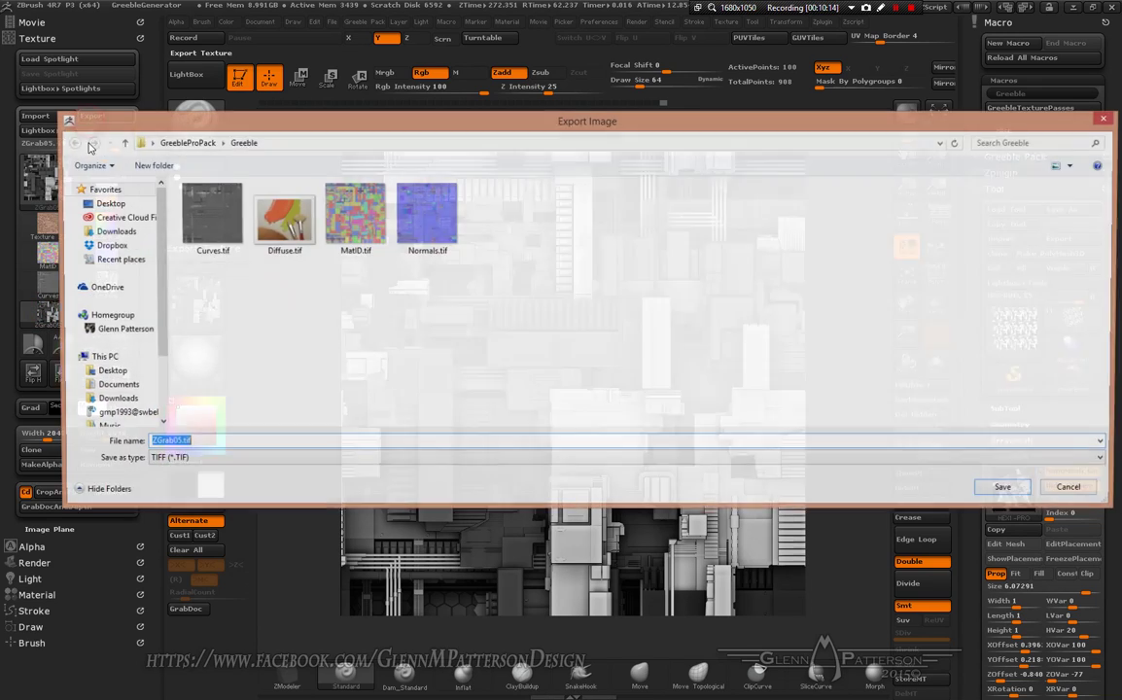
text(Shaded)
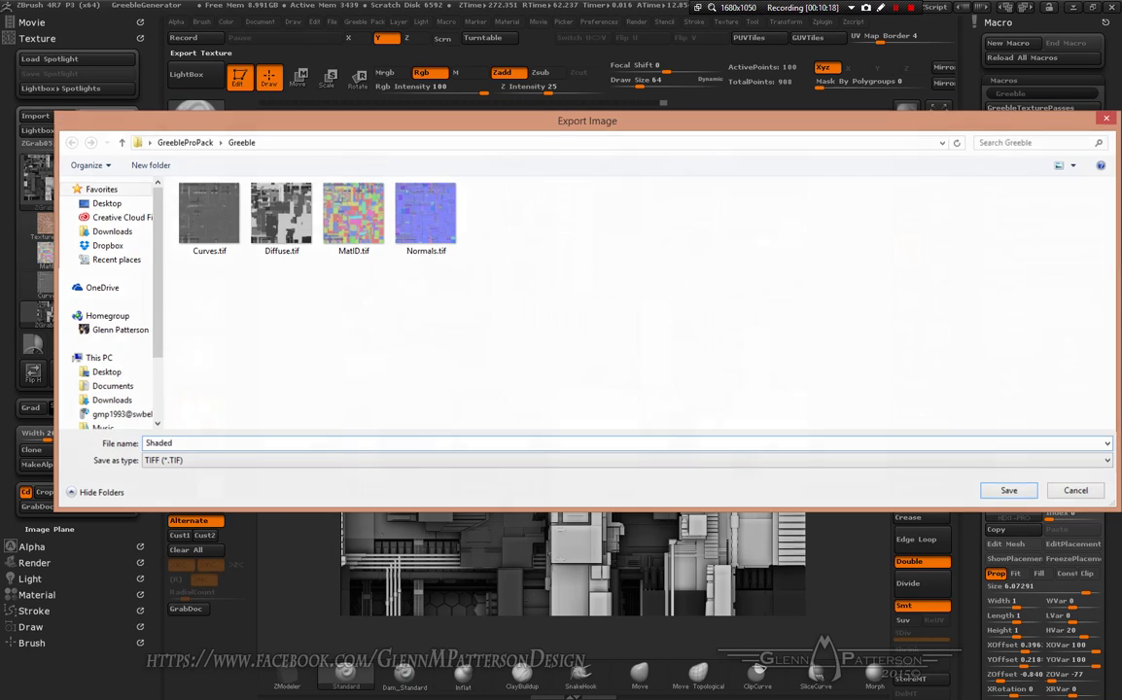
key(Return)
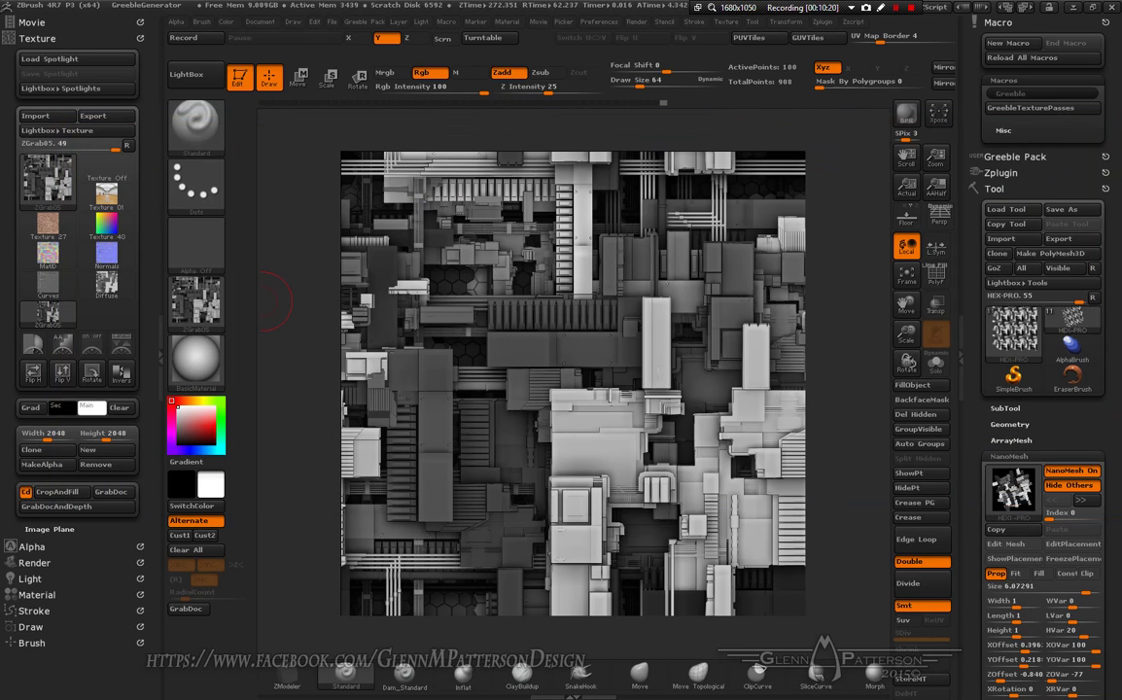
Step: Show the passes from the most recent BPR render and look through the file options
click(33, 562)
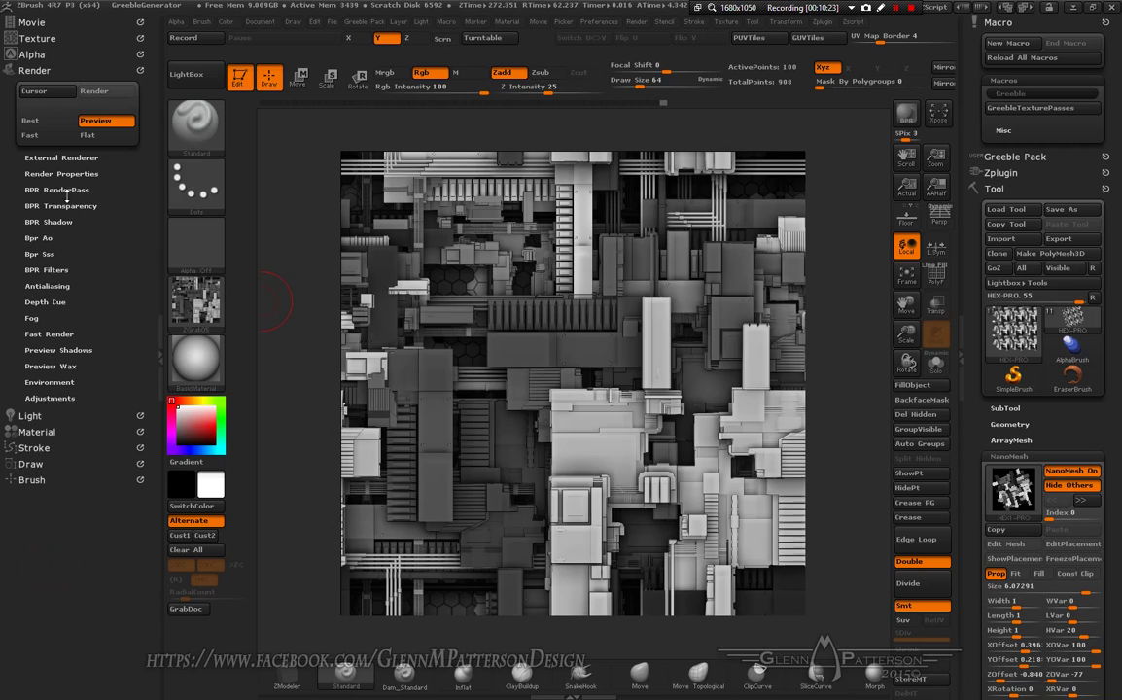
click(57, 188)
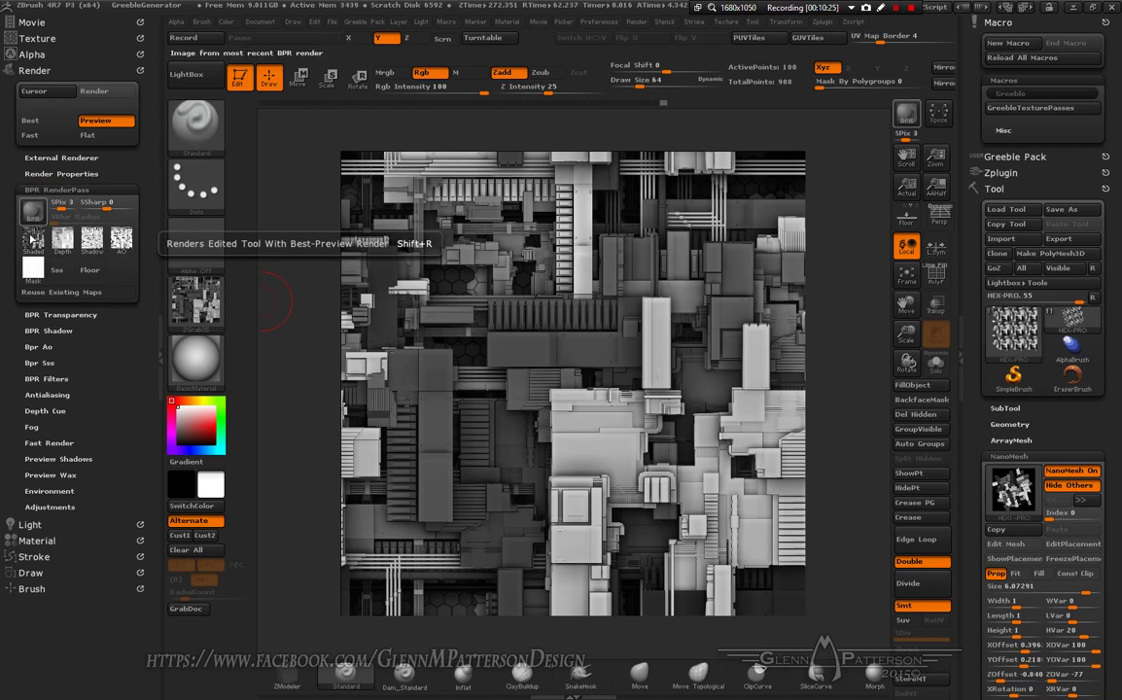
mouse_move(31, 245)
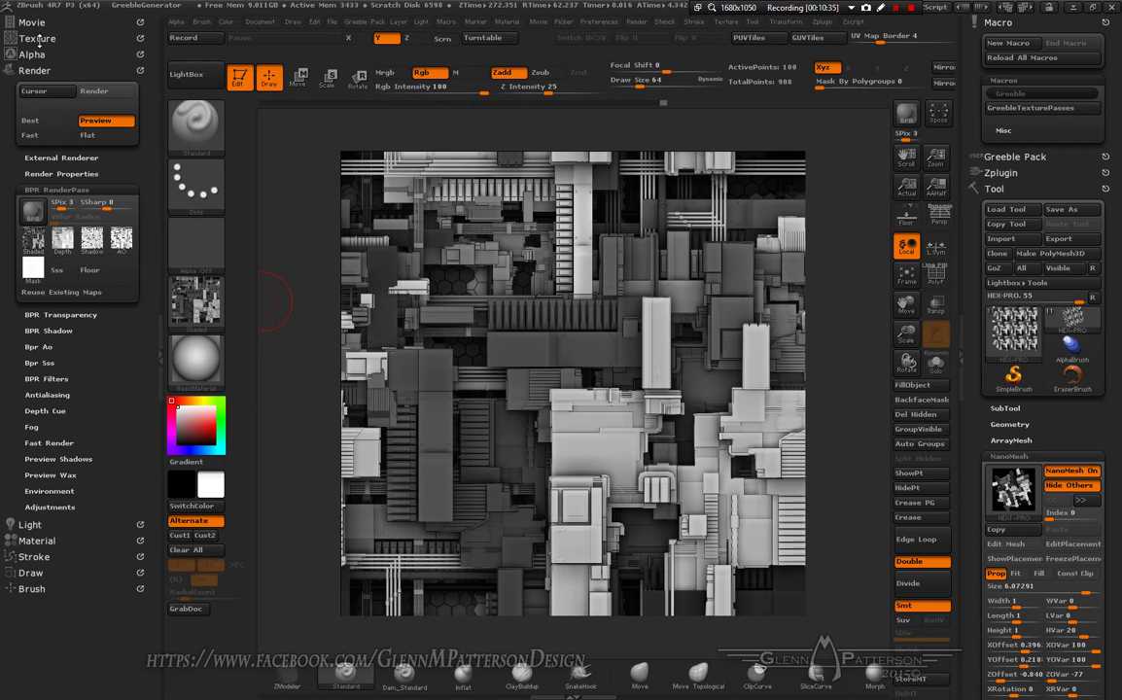
click(333, 23)
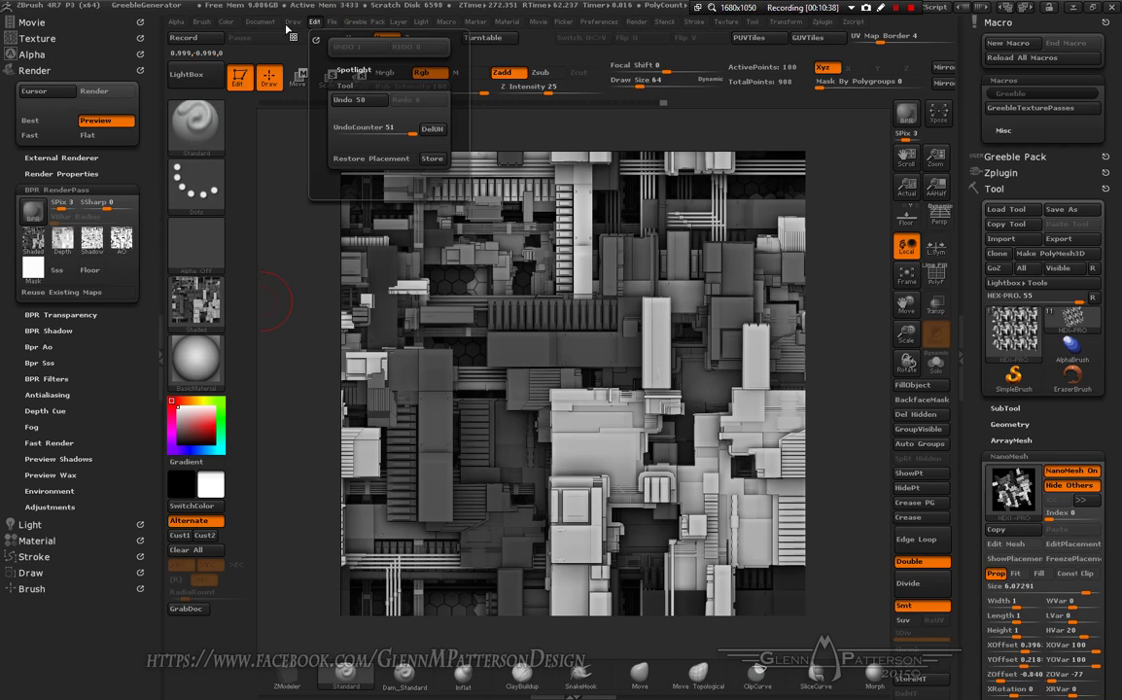
Step: Export the Depth render pass as TIFF to BPR_Depth.tif
mouse_move(251, 25)
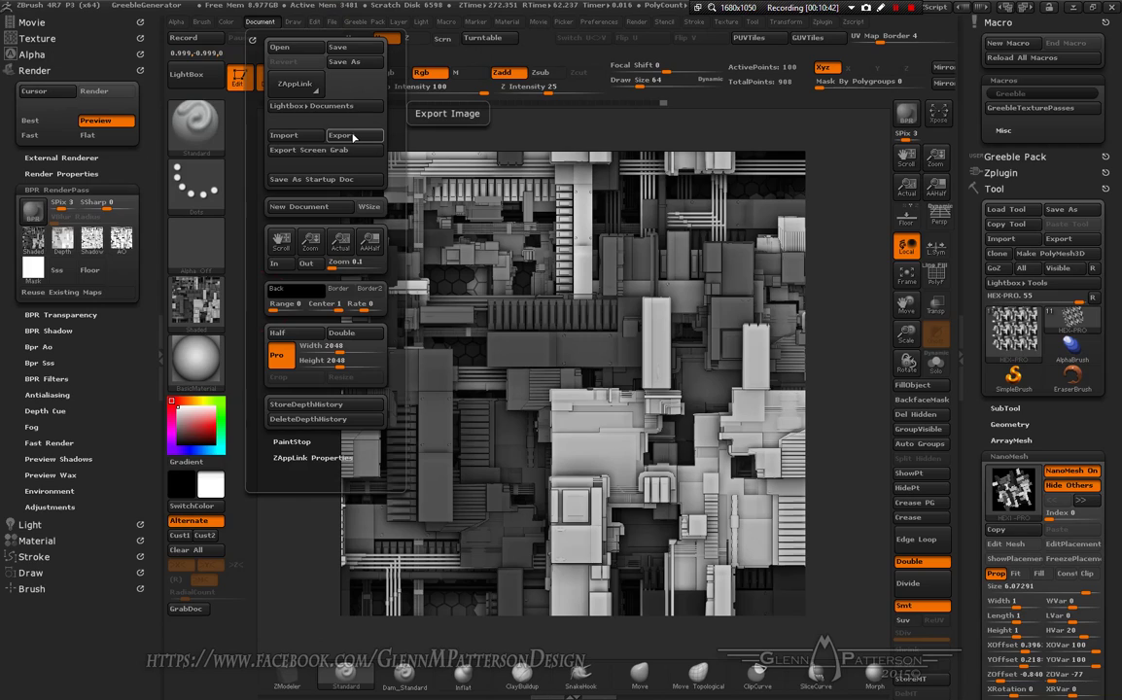
mouse_move(35, 223)
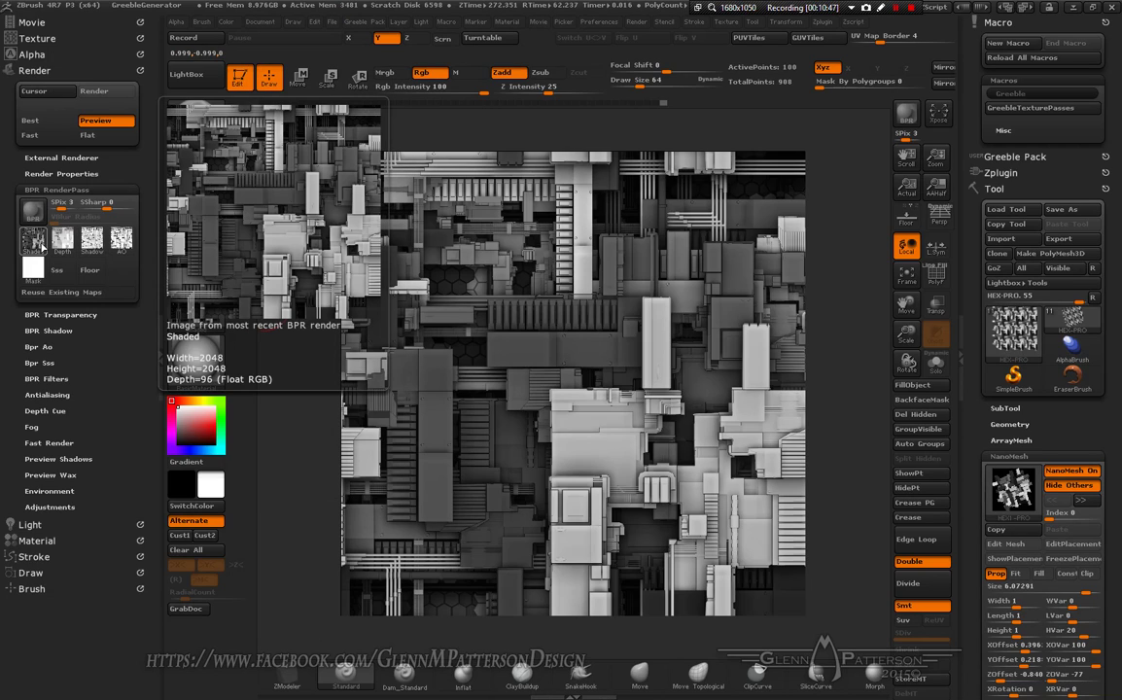
mouse_move(70, 243)
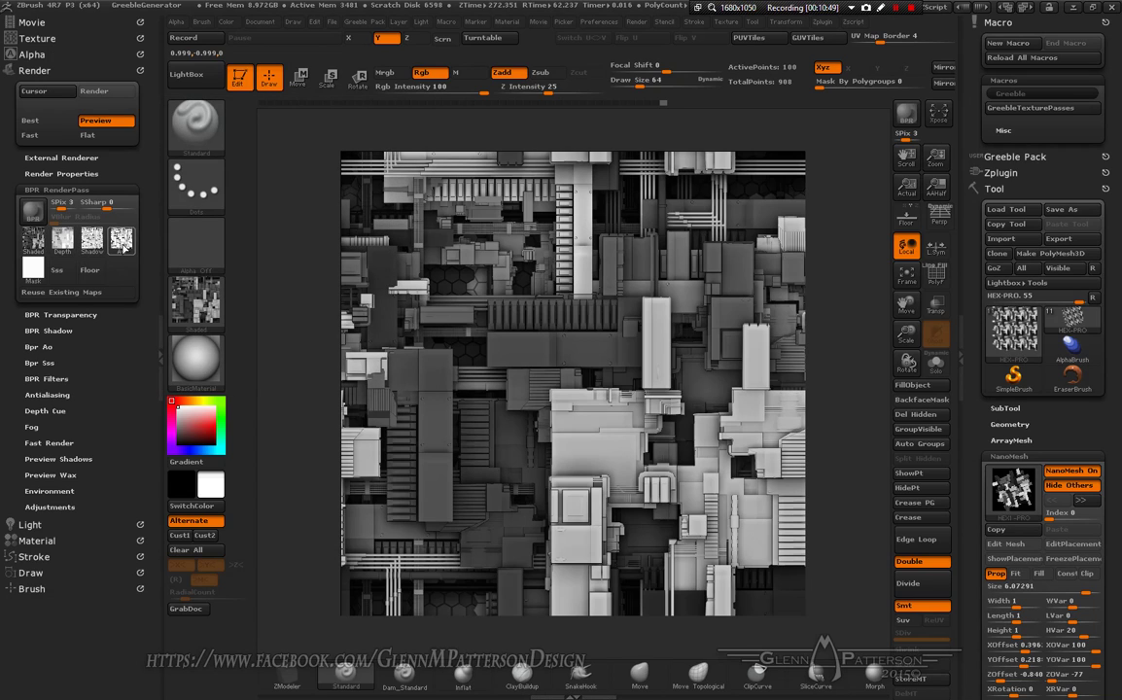
click(58, 234)
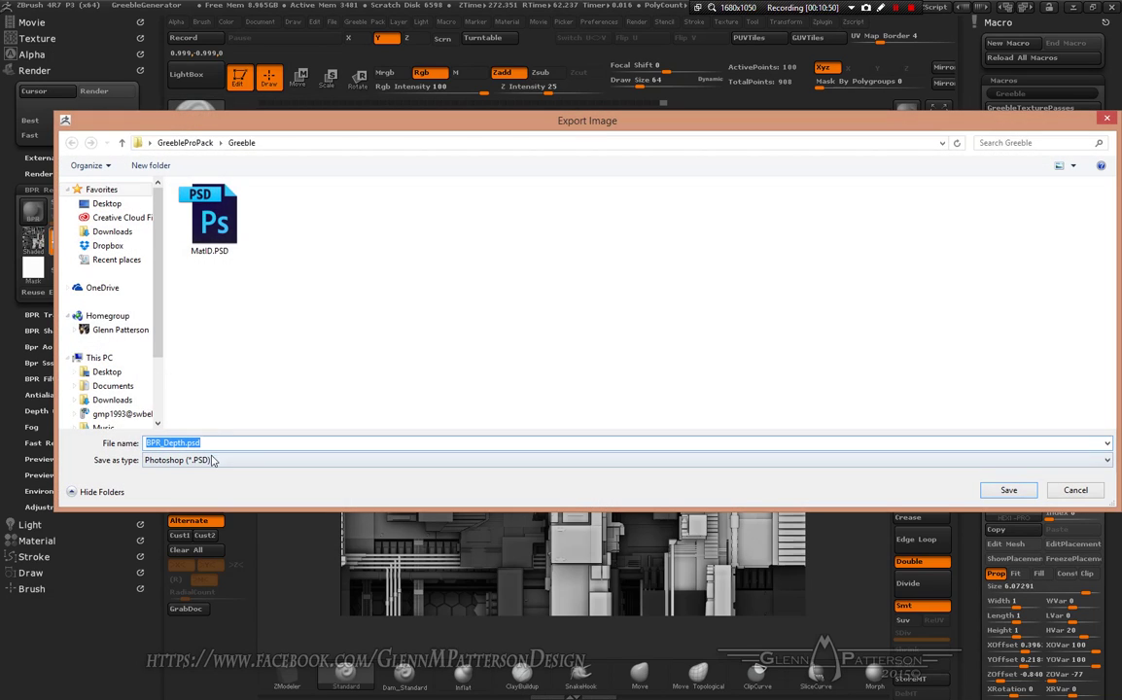
click(217, 460)
click(158, 494)
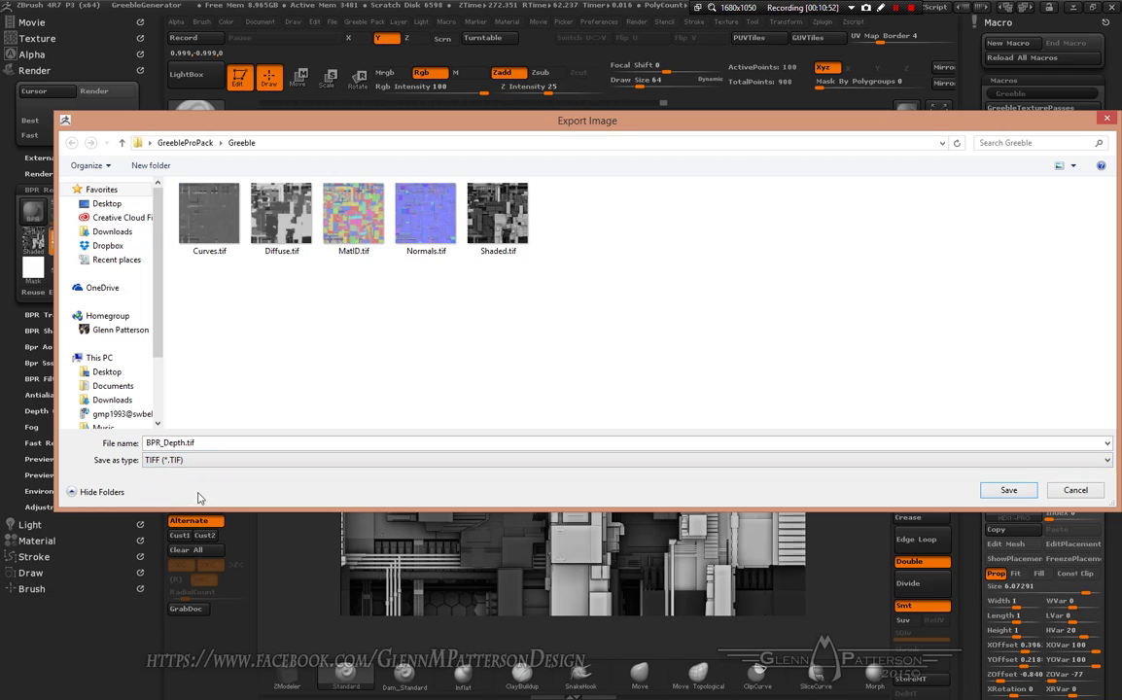
click(1010, 490)
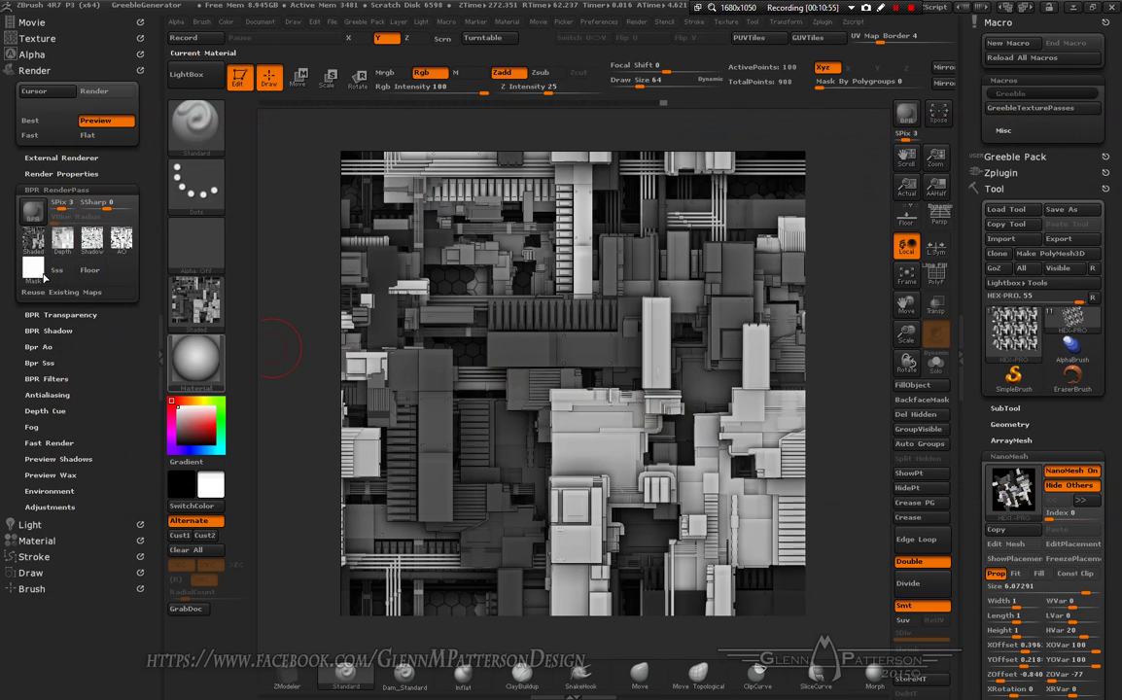
Step: Export the AO render pass as BPR_AO.tif, then minimize ZBrush
click(115, 231)
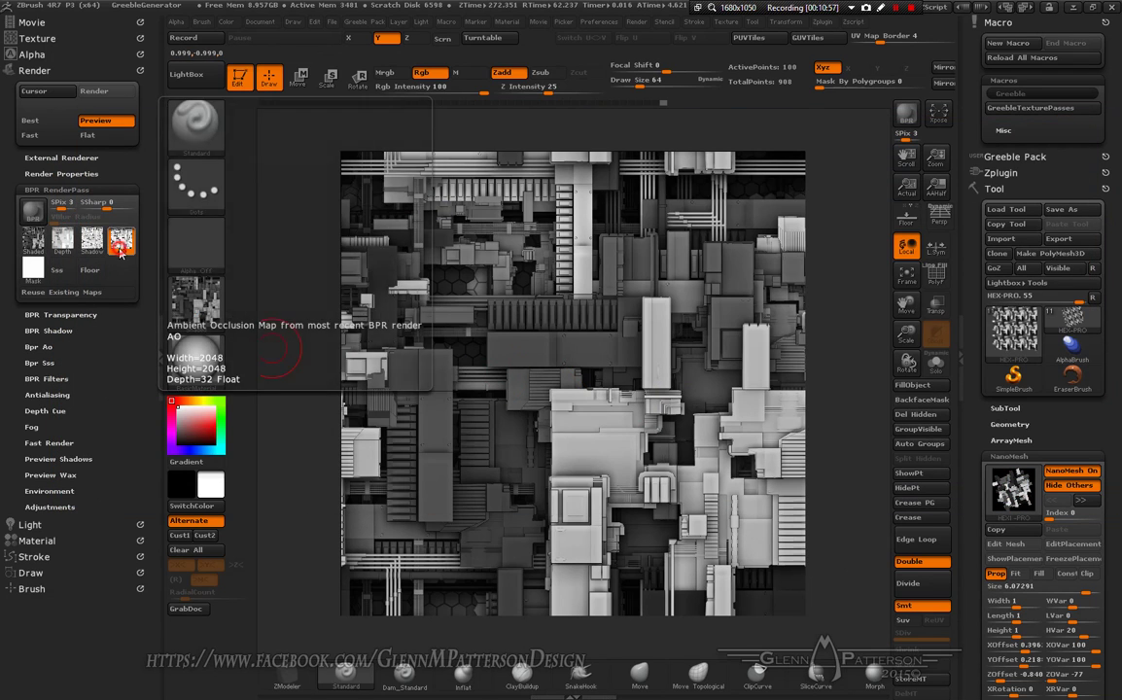
click(200, 460)
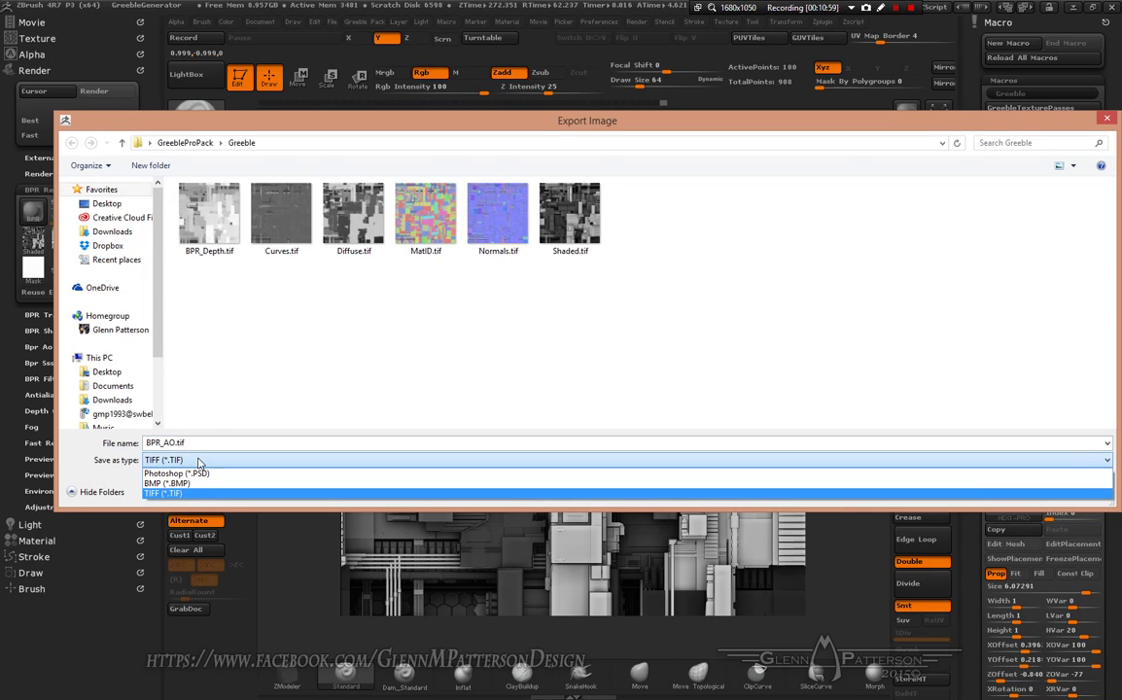
click(210, 493)
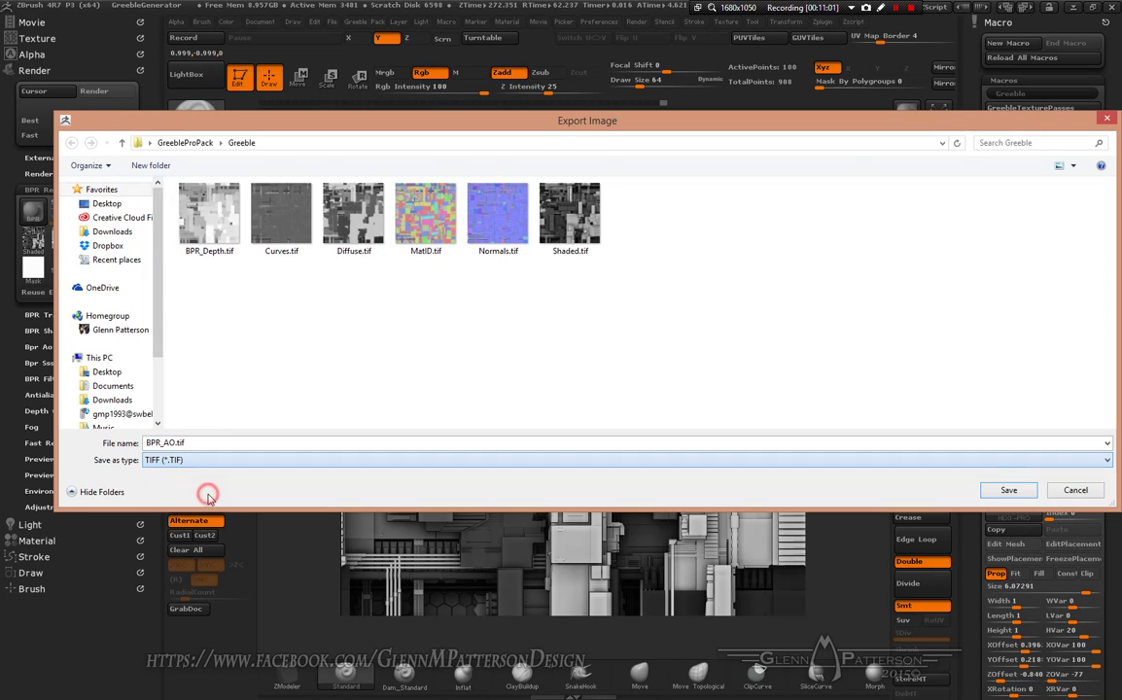
click(1009, 490)
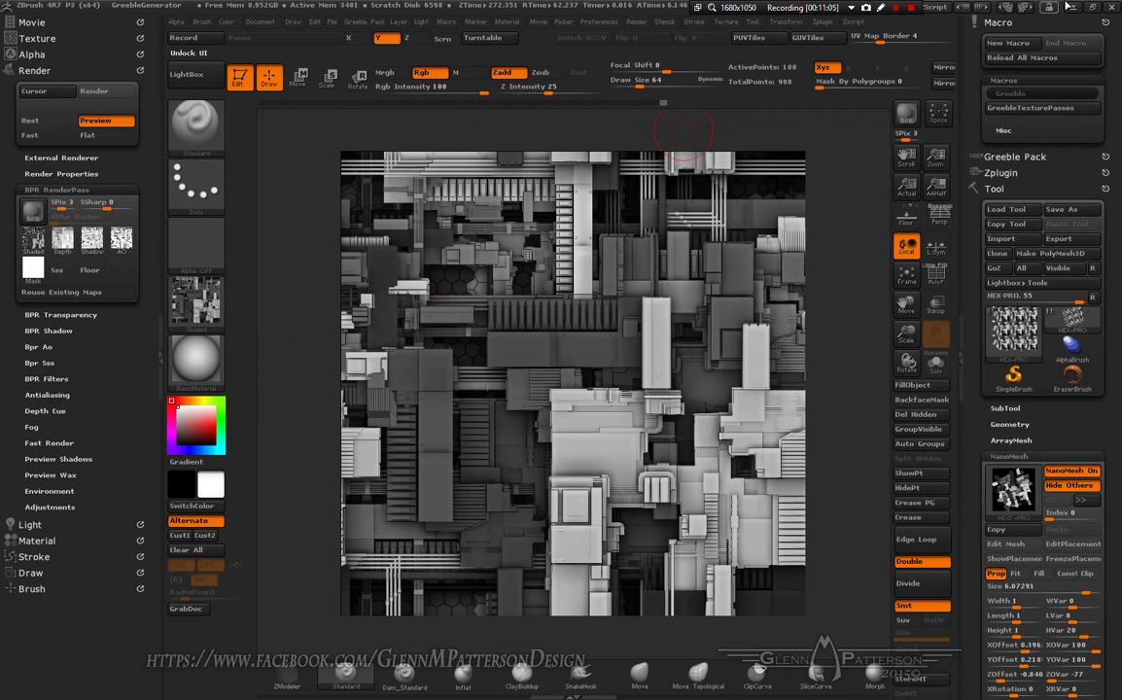
click(1070, 12)
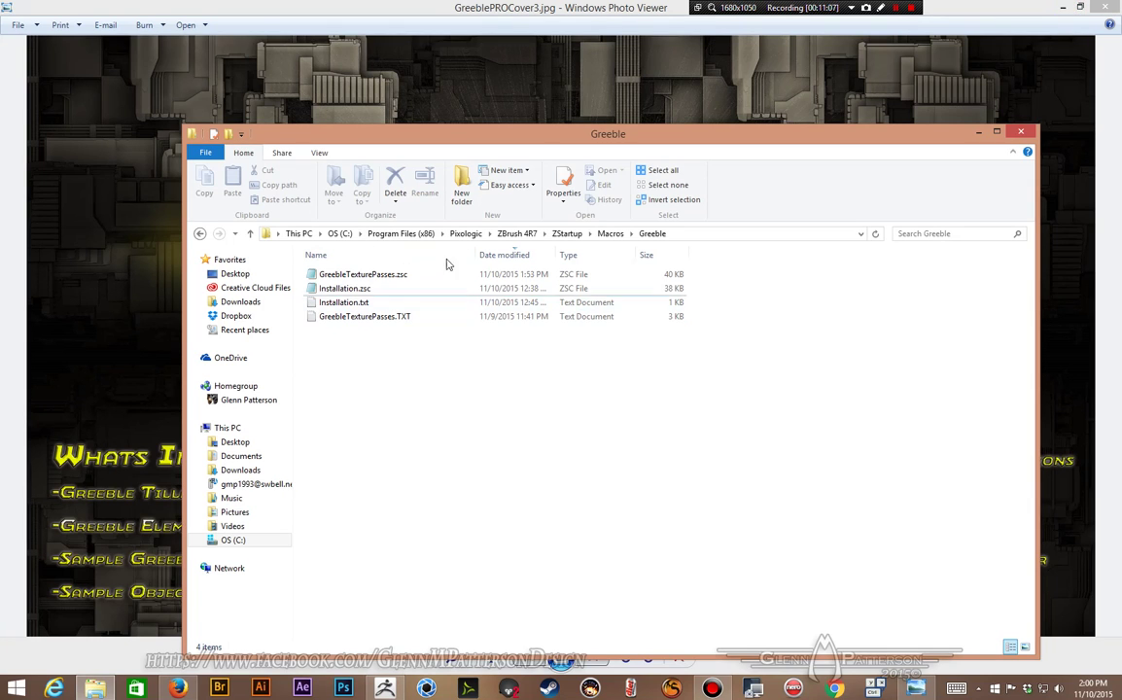
Step: Delete MatID.PSD from the Greeble folder and open BPR_AO.tif in Photo Viewer
click(229, 330)
double_click(310, 275)
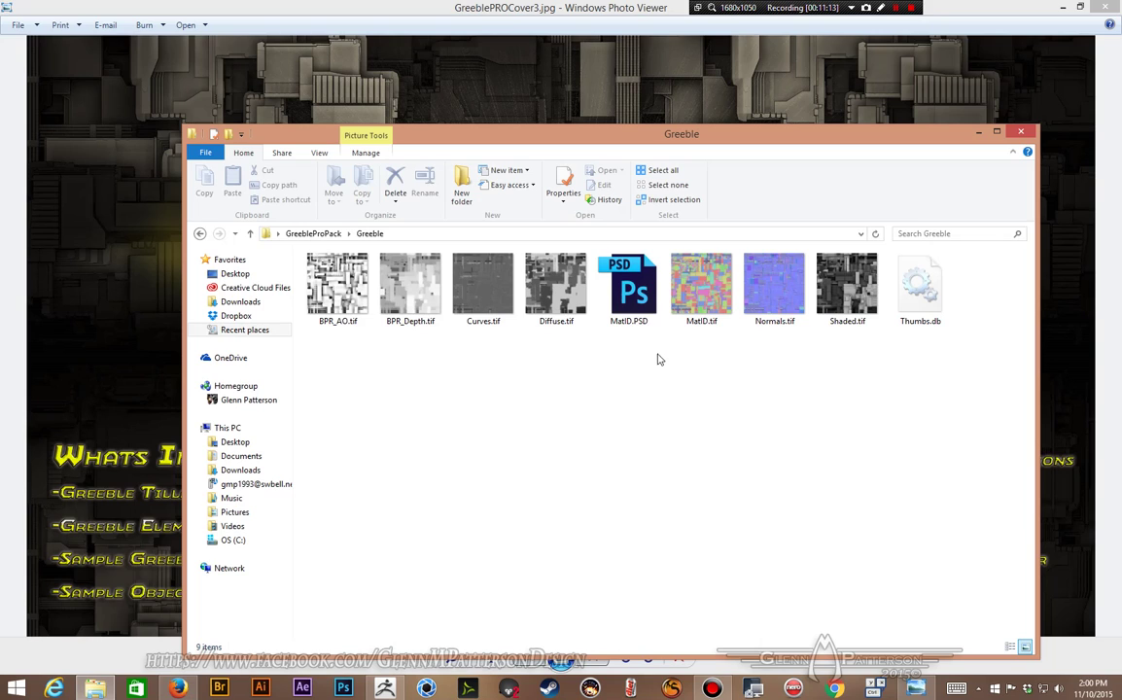
click(630, 275)
key(Delete)
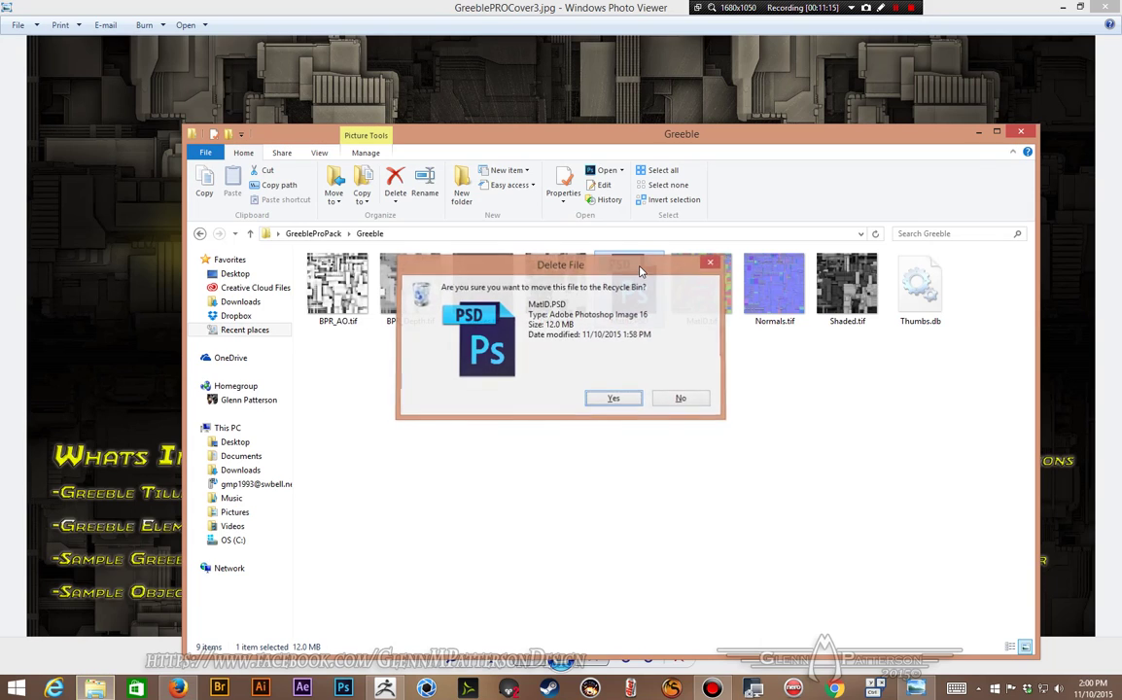
key(Return)
double_click(321, 254)
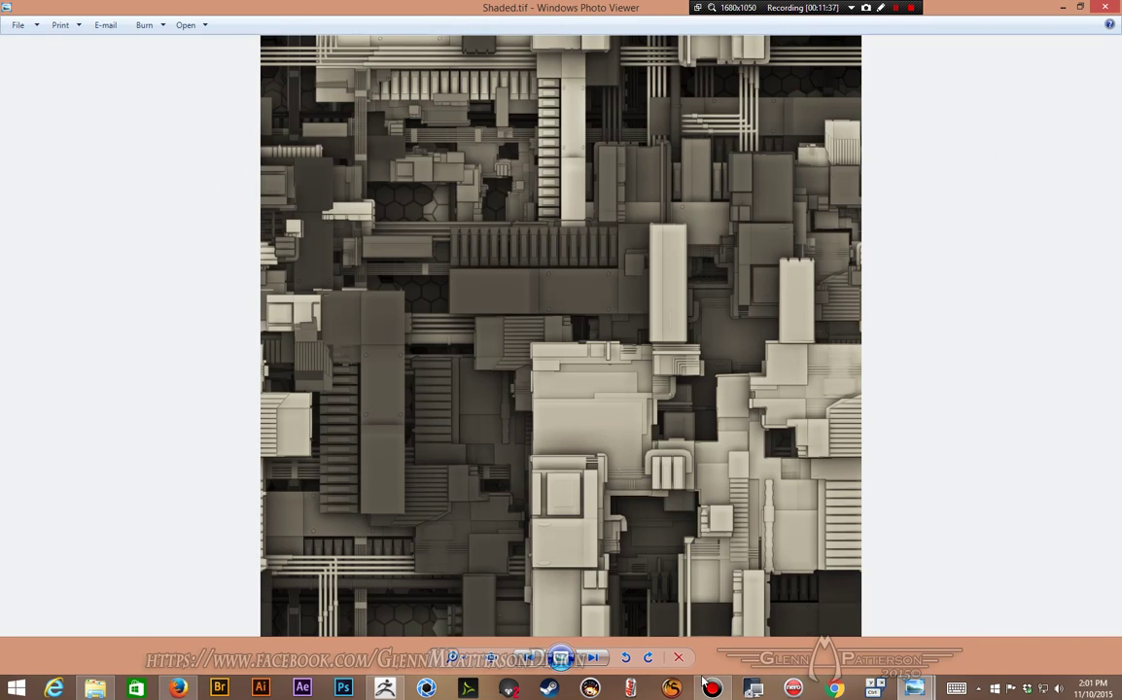
Step: Bring the GreeblePROCover3.jpg cover image forward in Windows Photo Viewer
mouse_move(919, 695)
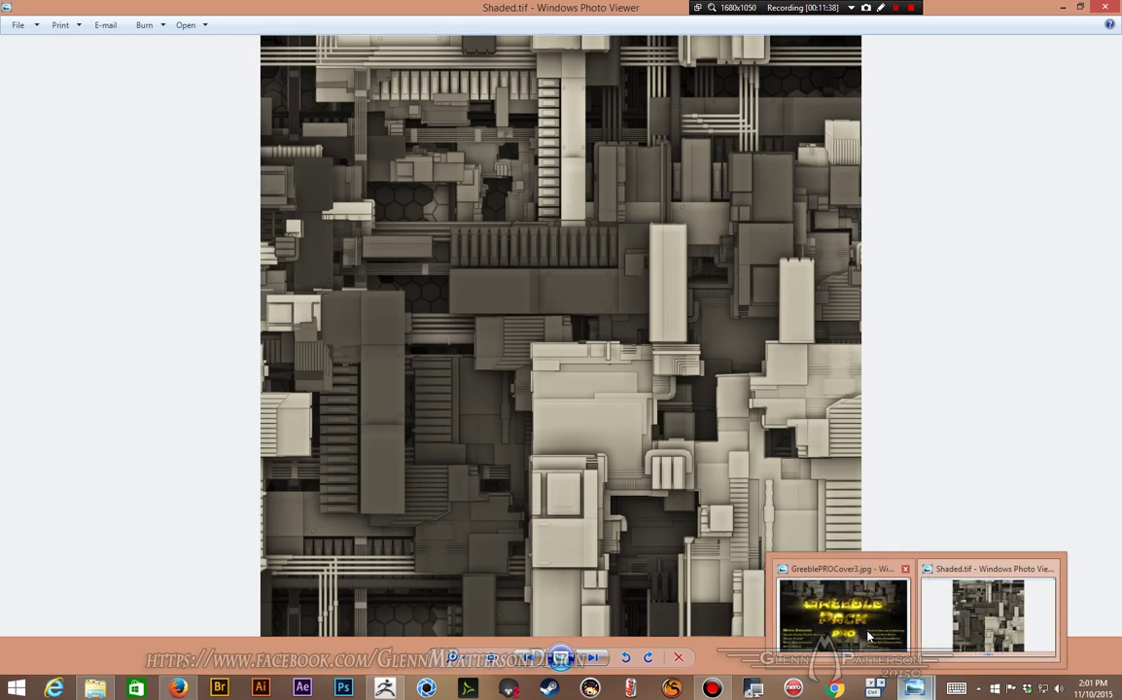
click(788, 575)
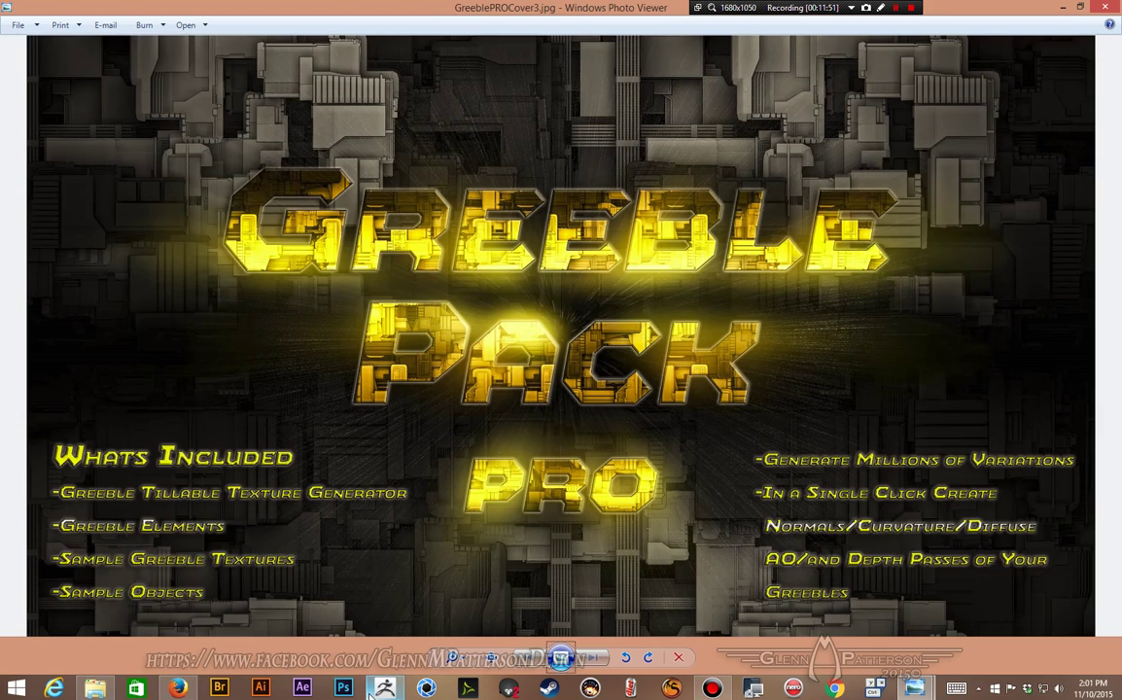
Step: Open GreebleTexturePasses.TXT from Scripts > GreebleTexturePasses.zip > Greeble in Notepad
mouse_move(914, 692)
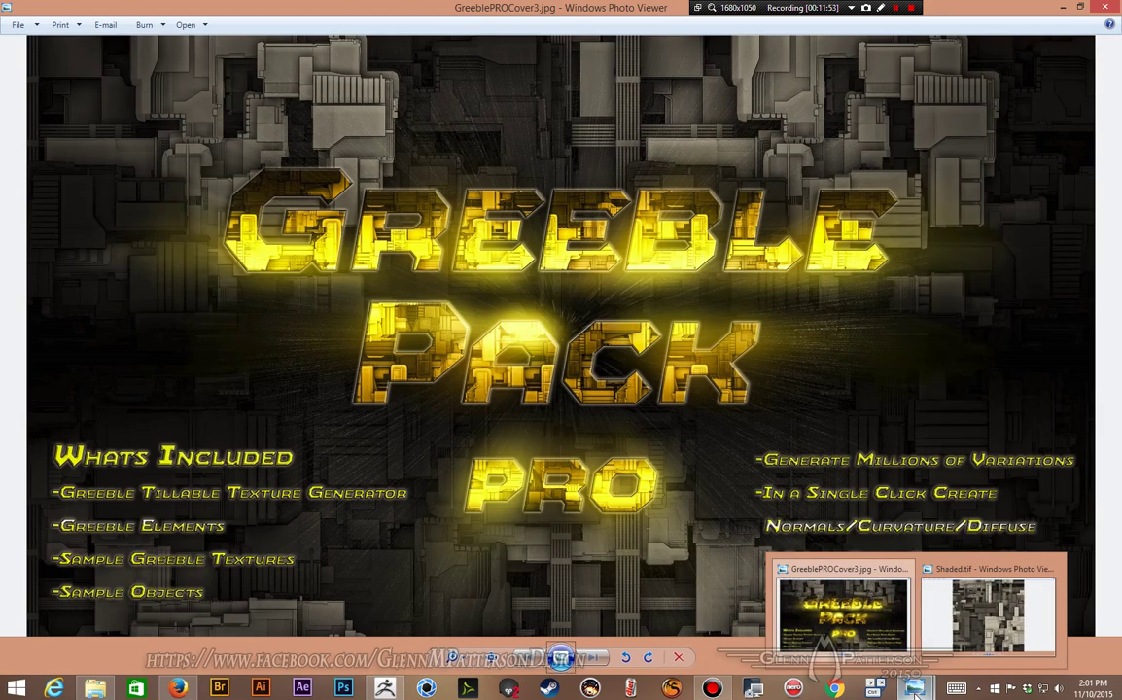
click(94, 689)
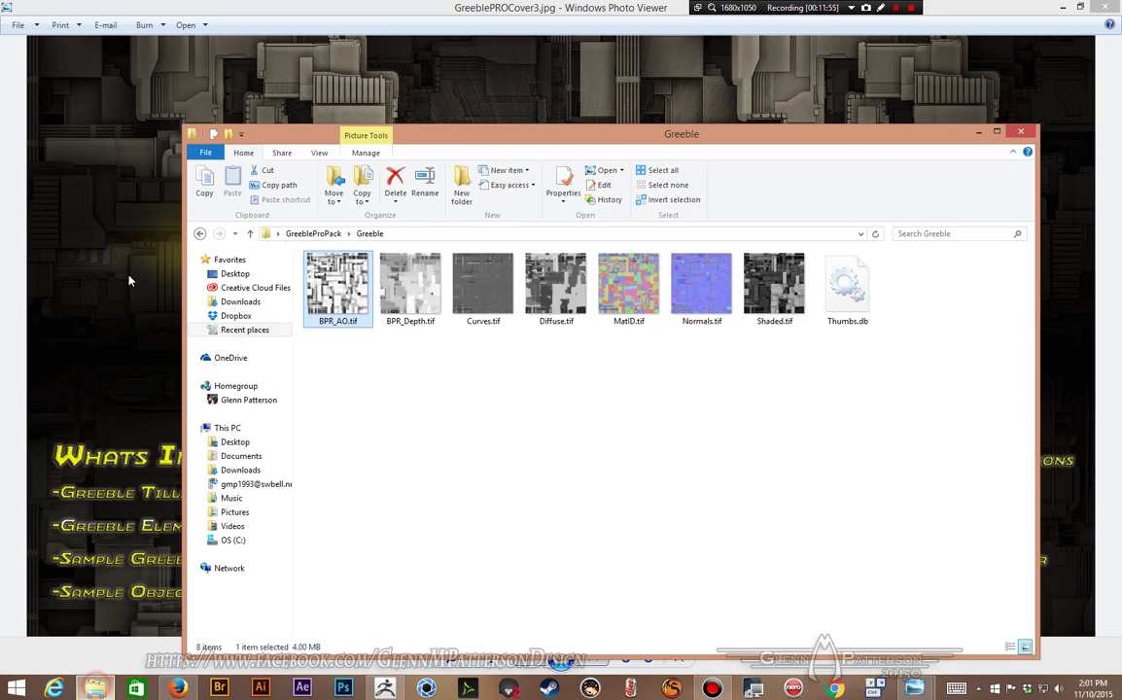
click(275, 332)
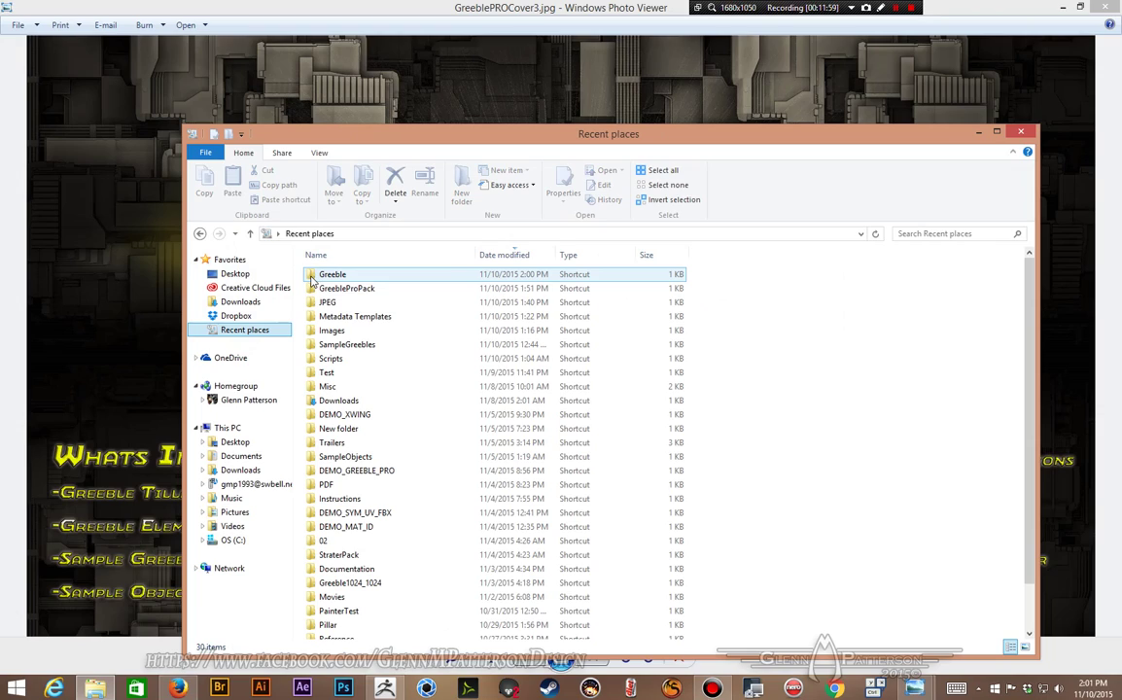
double_click(313, 359)
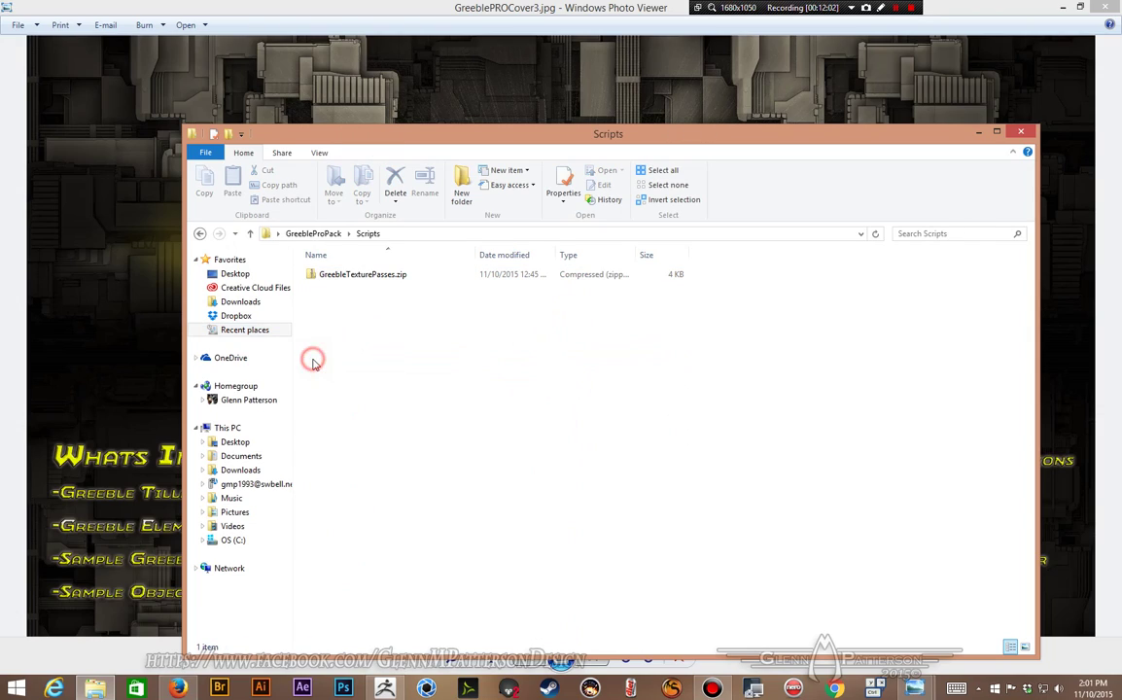
double_click(321, 275)
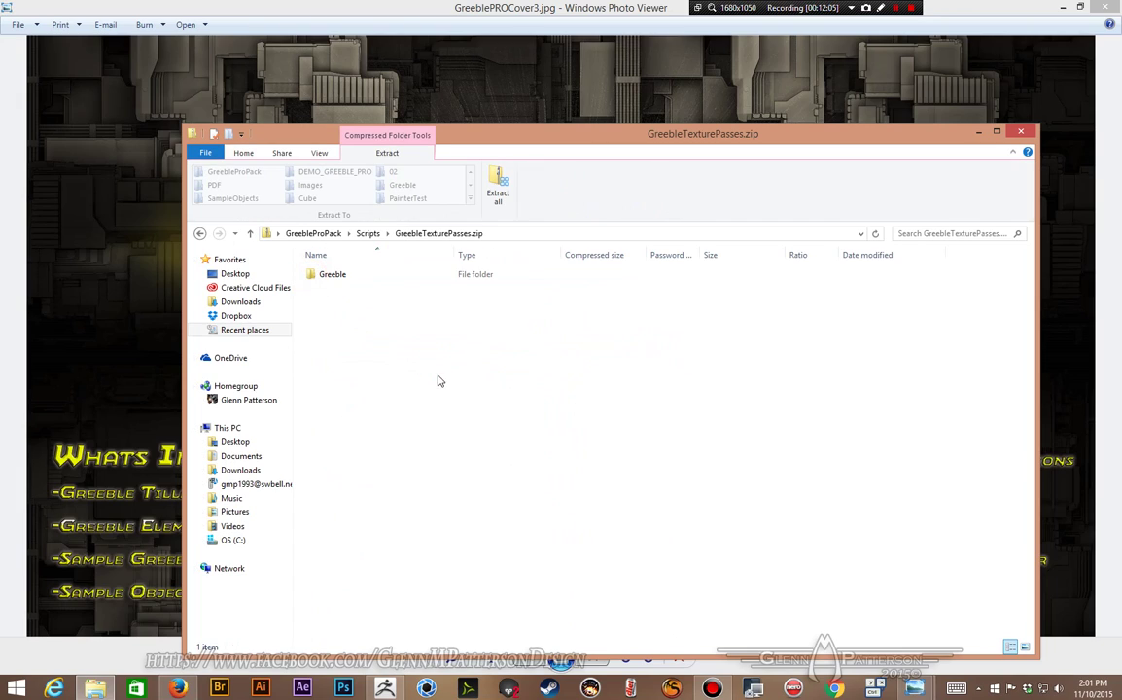
double_click(323, 275)
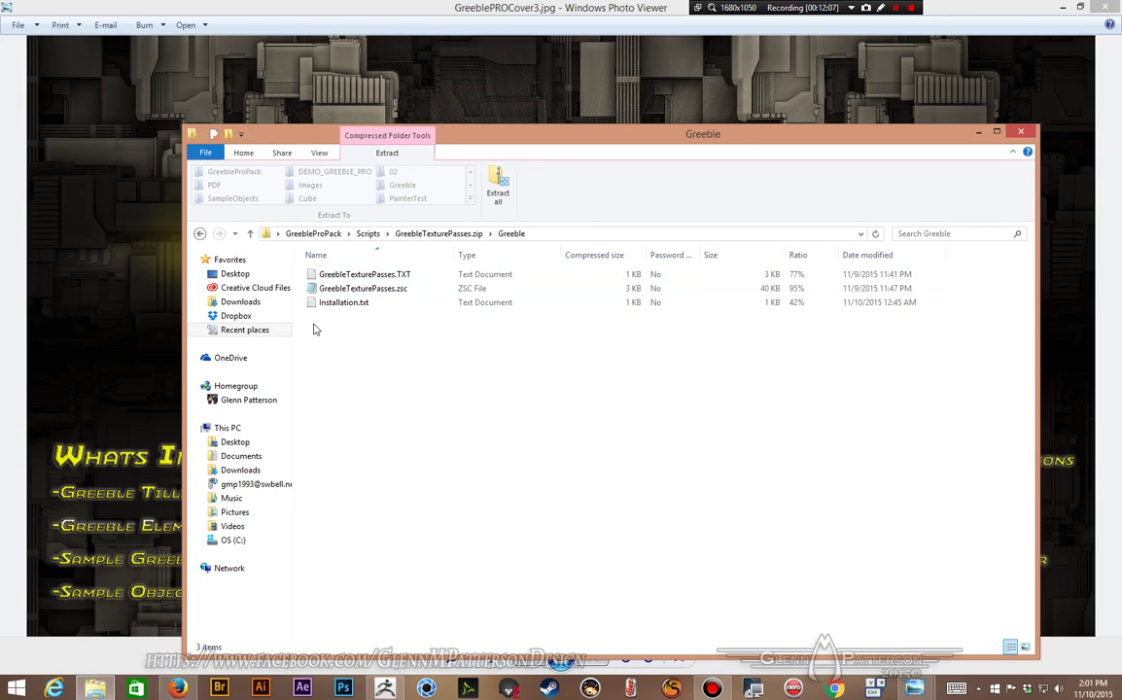
click(314, 275)
double_click(313, 275)
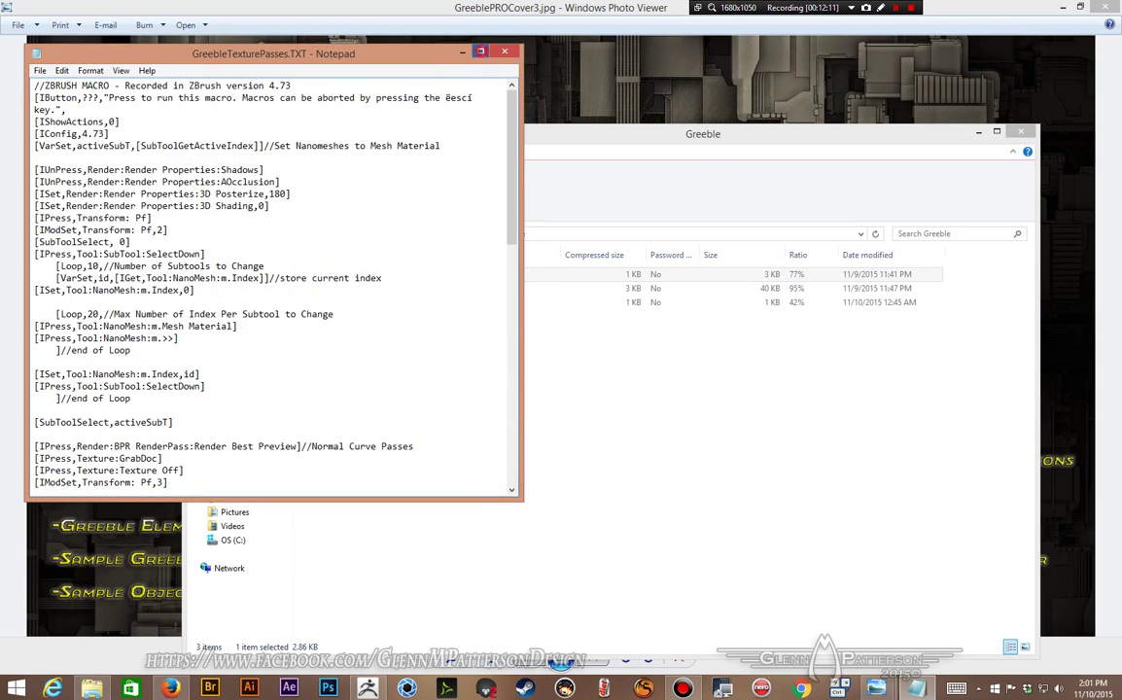
Step: Maximize Notepad, scroll through the macro script, and return to ZBrush
double_click(437, 54)
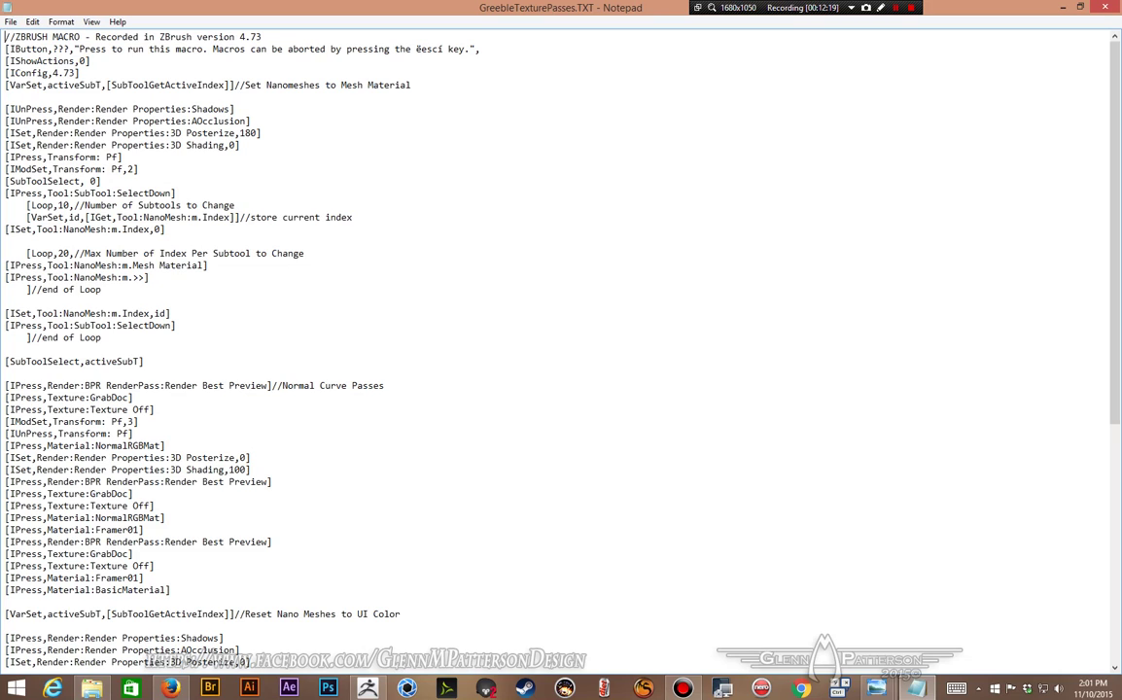
scroll(560, 350, down, 2)
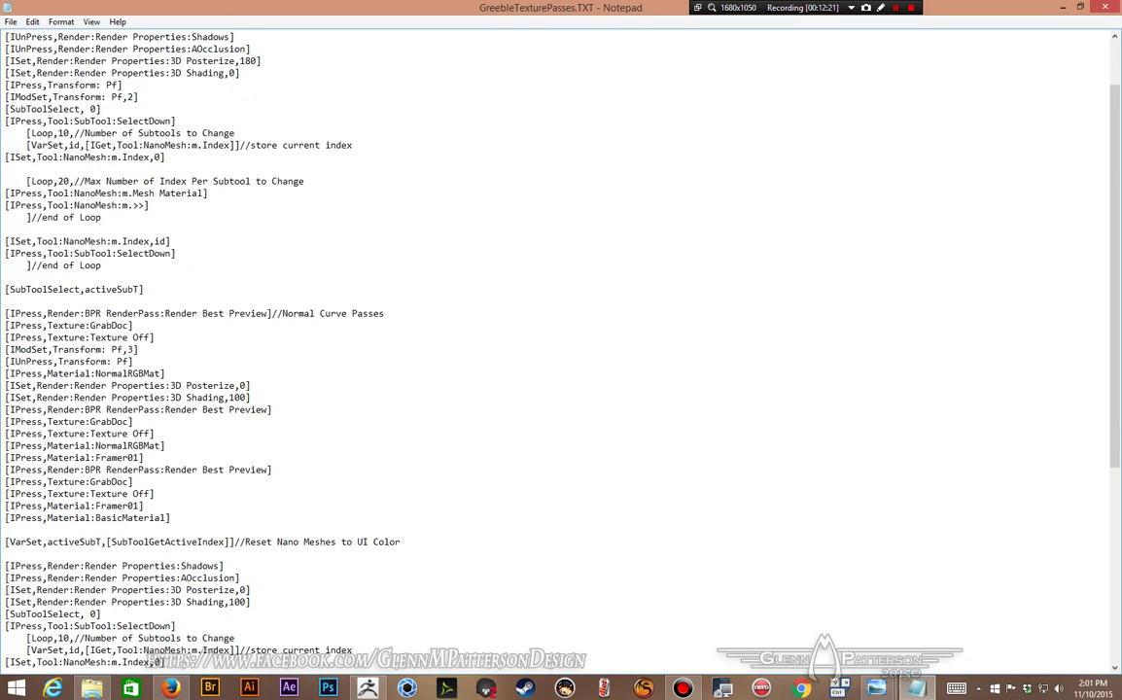
scroll(560, 350, down, 9)
scroll(560, 350, up, 11)
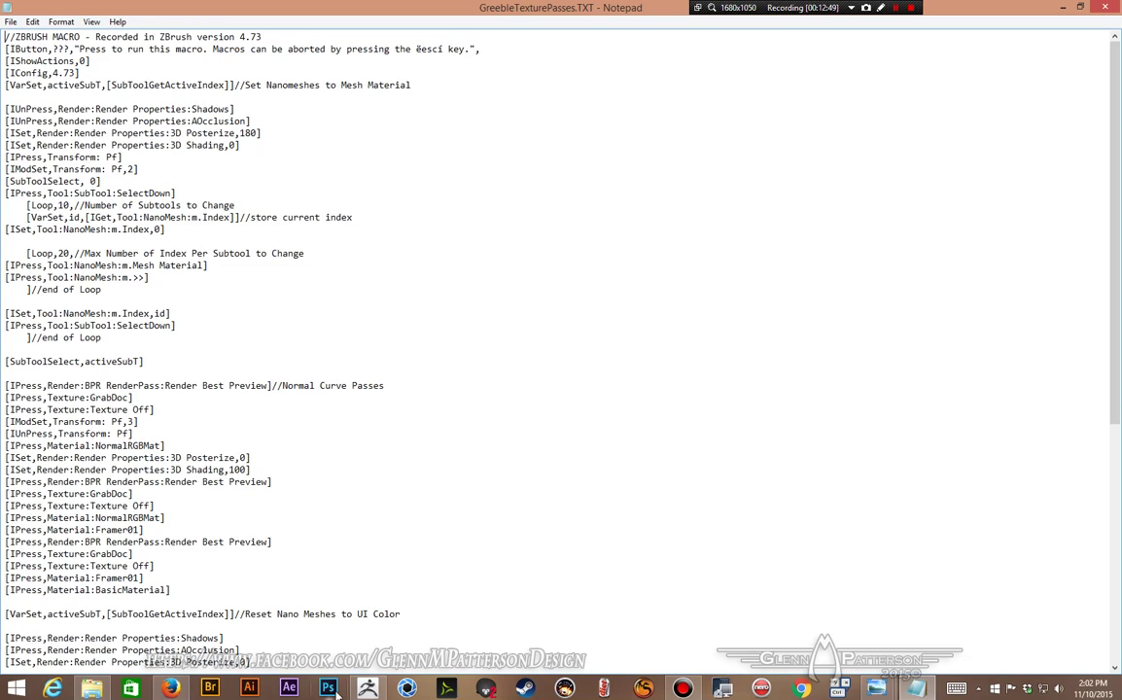
click(368, 689)
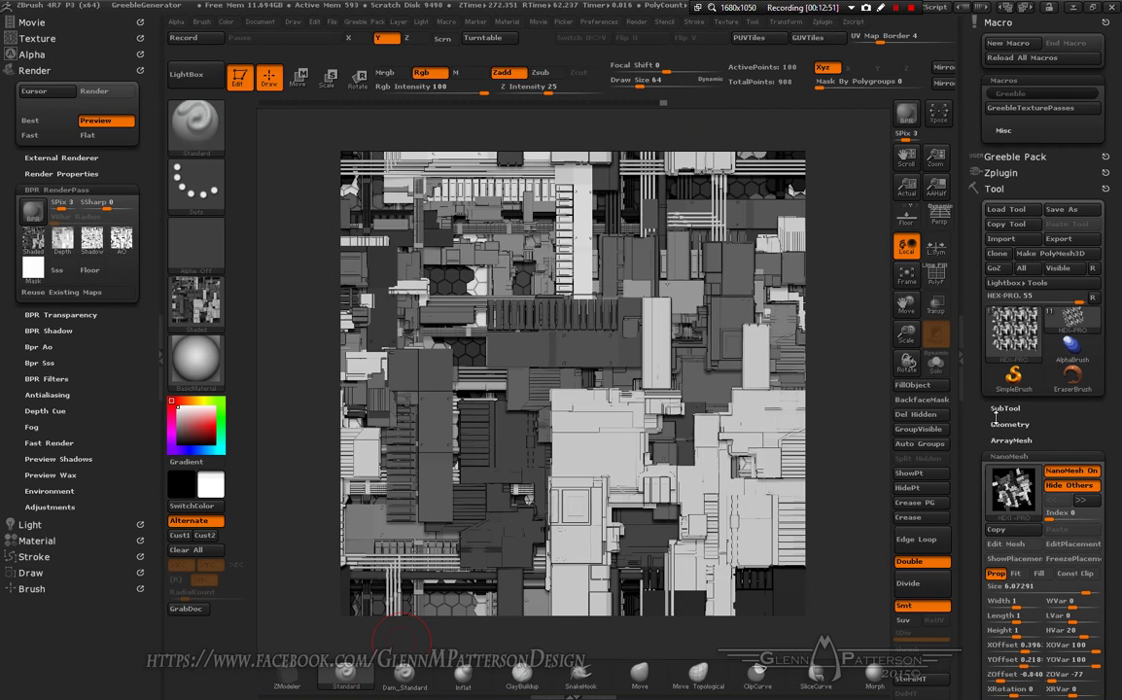
Step: Expand the SubTool list and bring GreebleGenerator at its top into view
click(1005, 409)
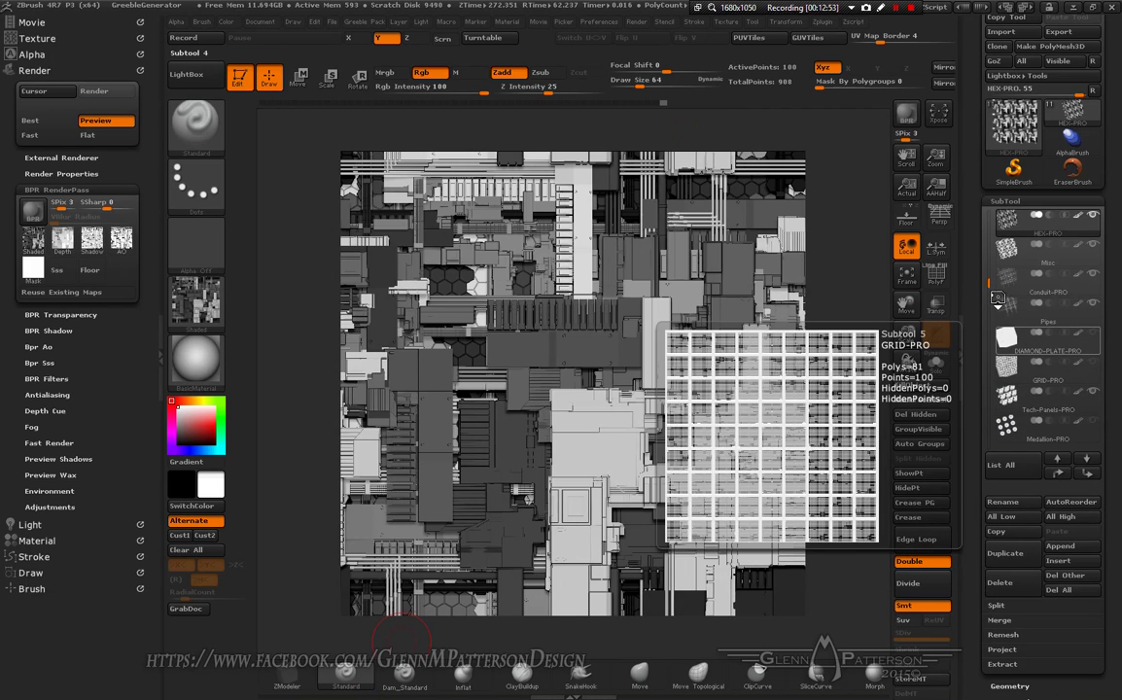
click(992, 207)
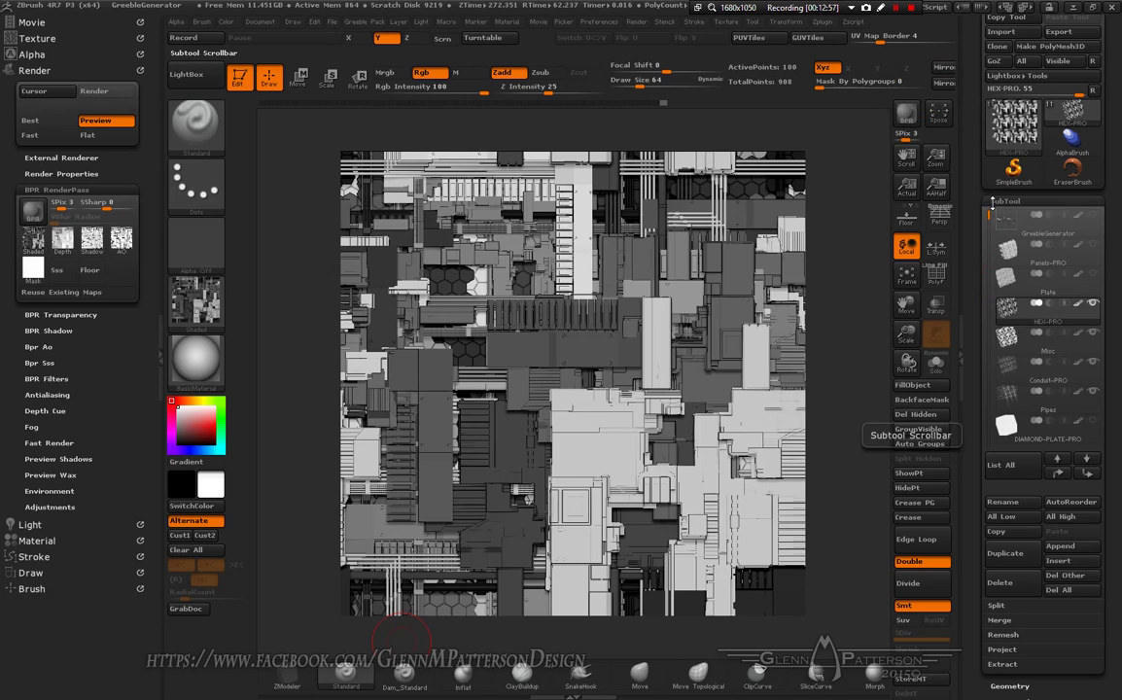
mouse_move(1058, 230)
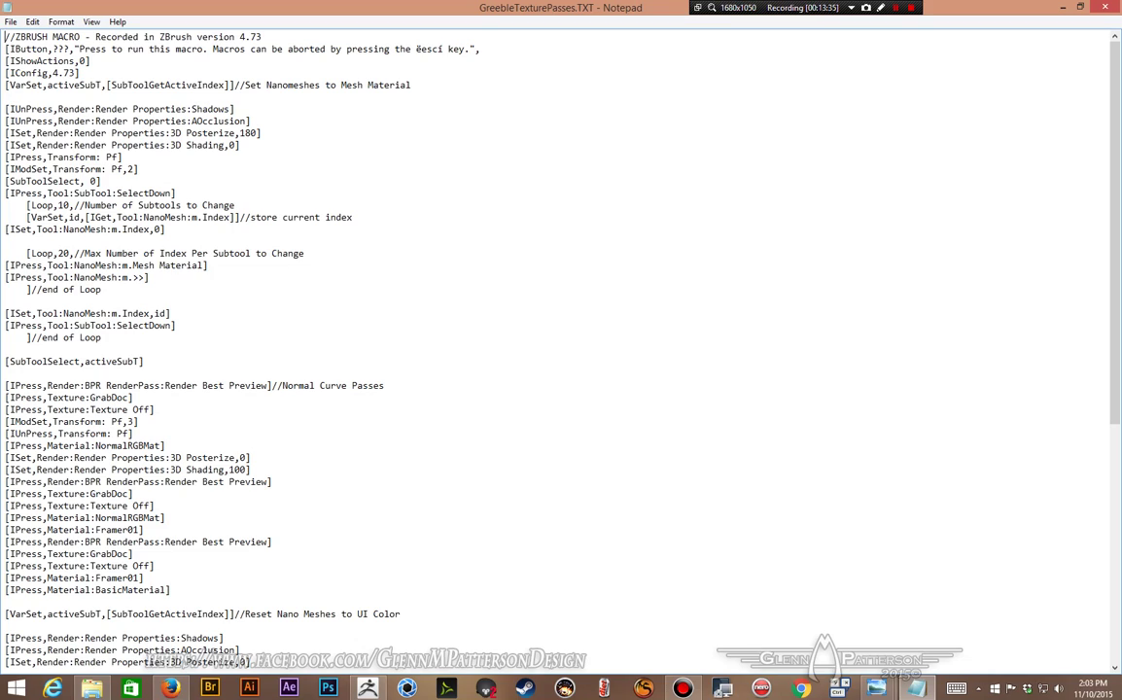
Step: Scroll through the macro down to the closing Albedo Shaded Passes and back
scroll(206, 650, down, 8)
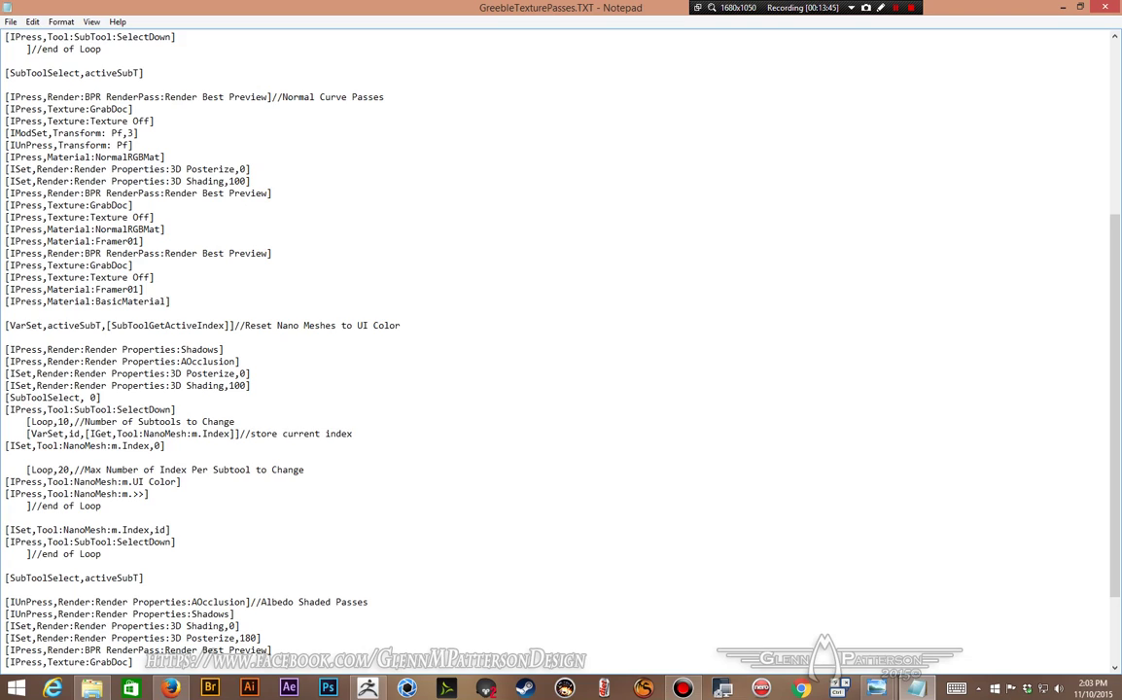
scroll(206, 650, down, 3)
scroll(561, 350, up, 11)
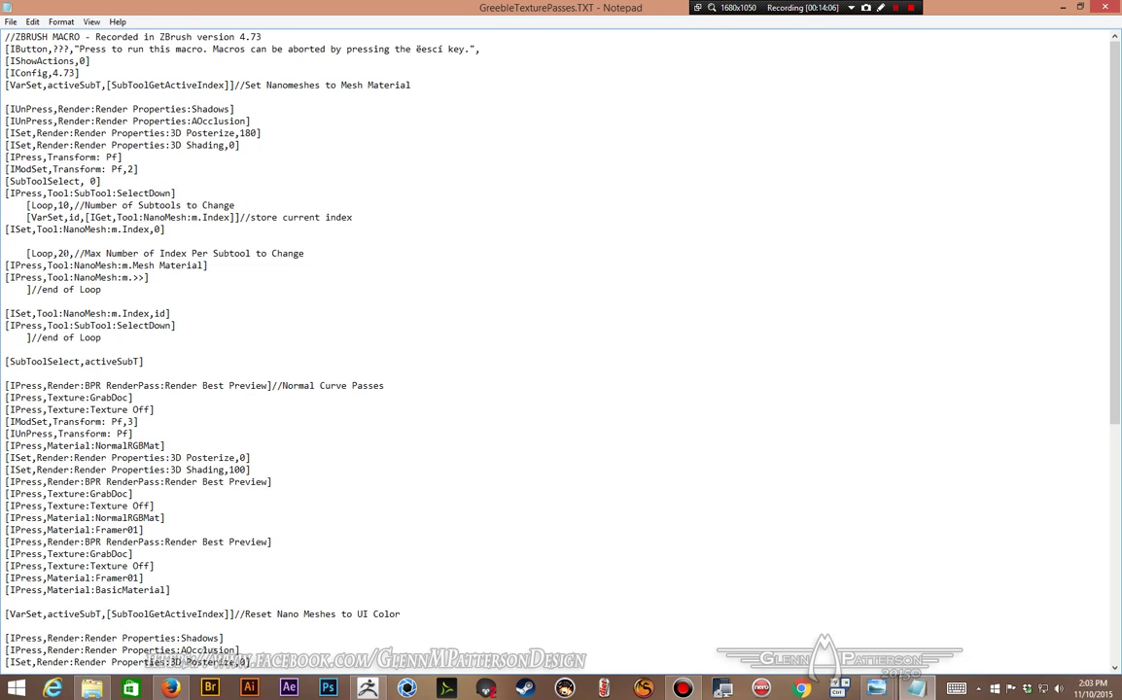
scroll(561, 350, down, 11)
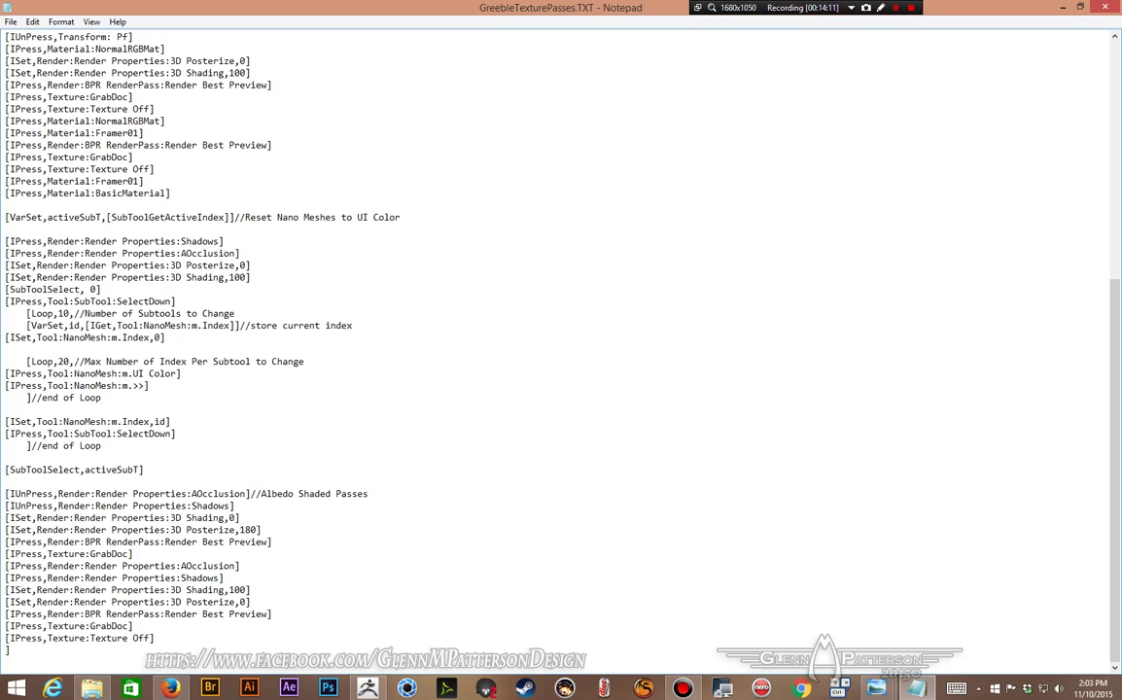
scroll(561, 350, up, 11)
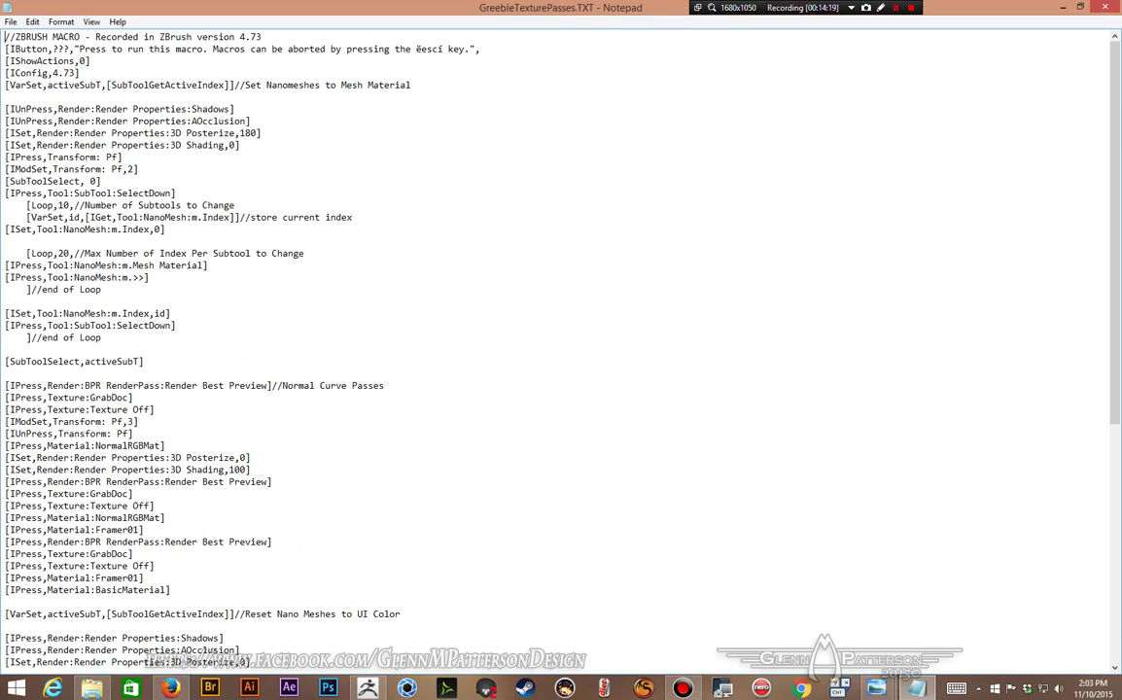
key(alt+Tab)
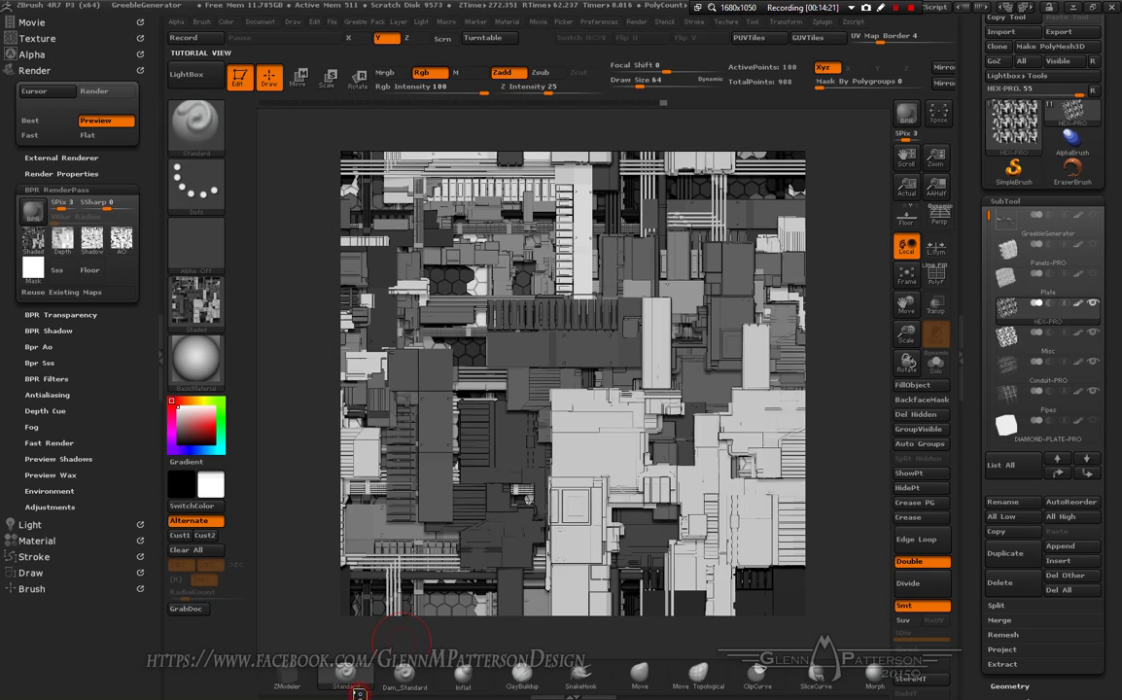